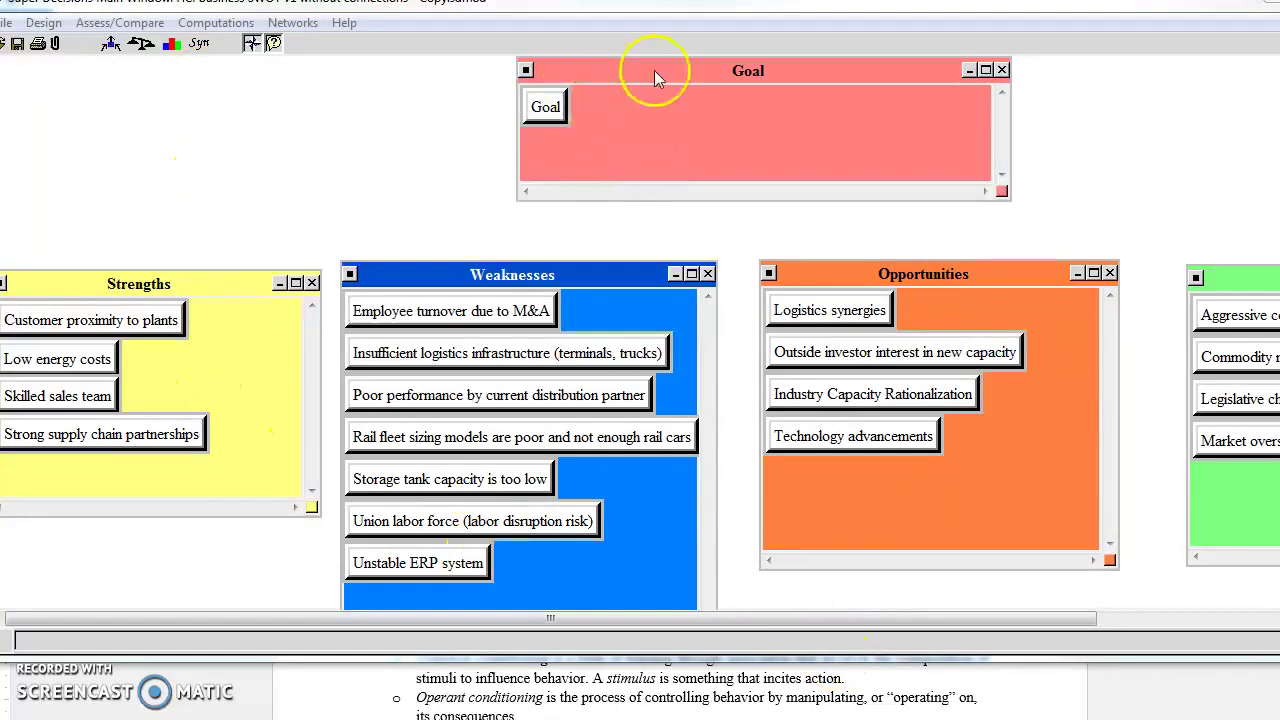
- Move the Goal cluster left and down, and shift the green cluster slightly left
drag(654, 70, 587, 98)
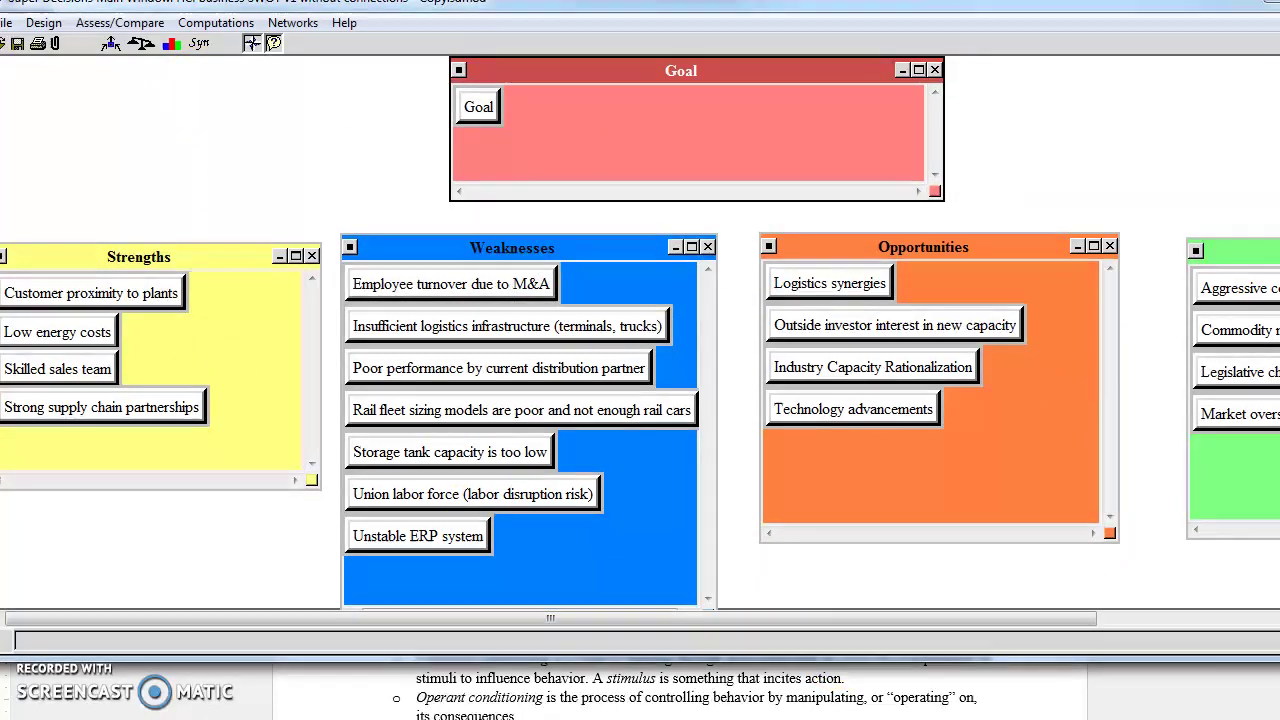
drag(1245, 256, 1210, 251)
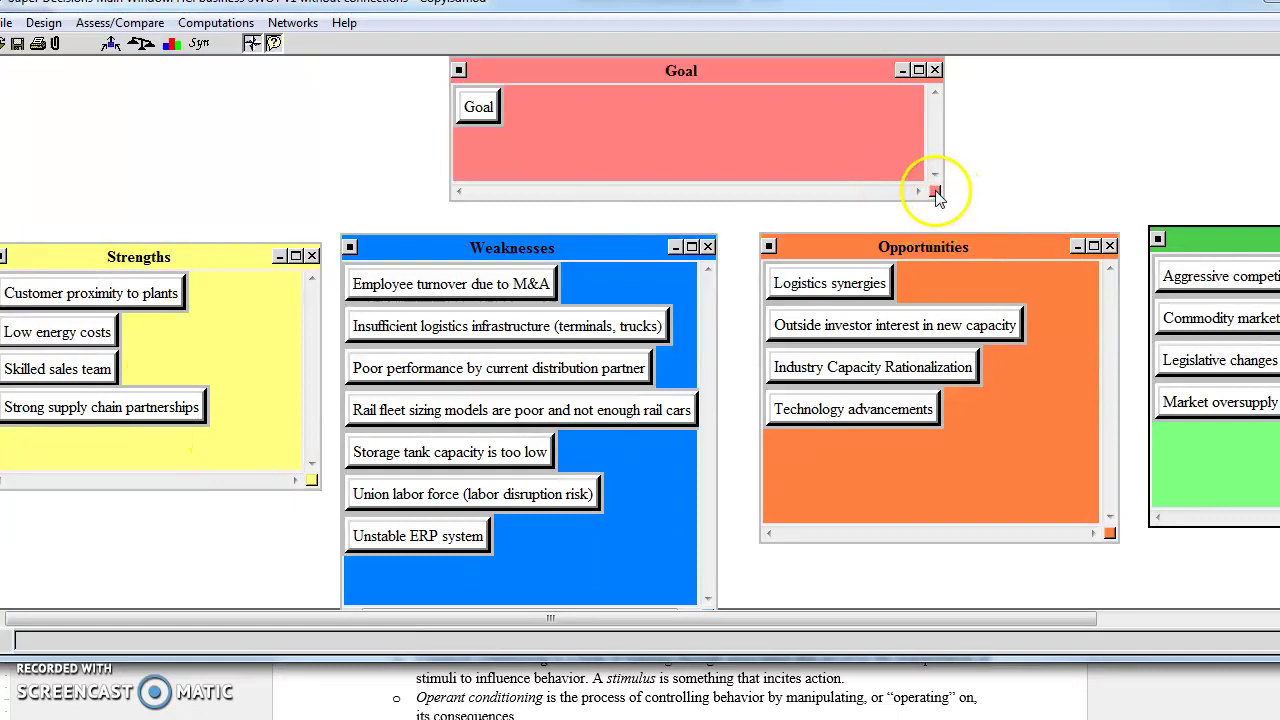
- Shrink the Goal cluster box to a compact size and centre the Goal node inside it
drag(934, 190, 806, 190)
drag(715, 177, 714, 179)
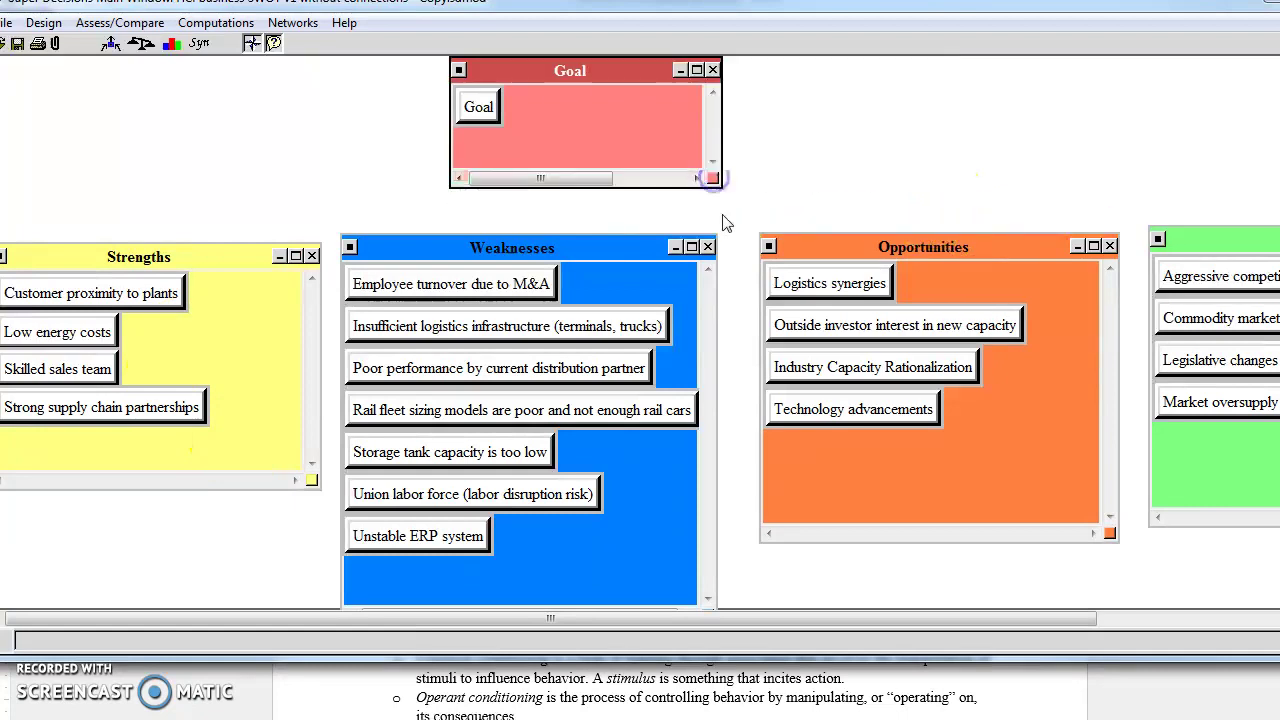
click(470, 110)
drag(470, 110, 588, 126)
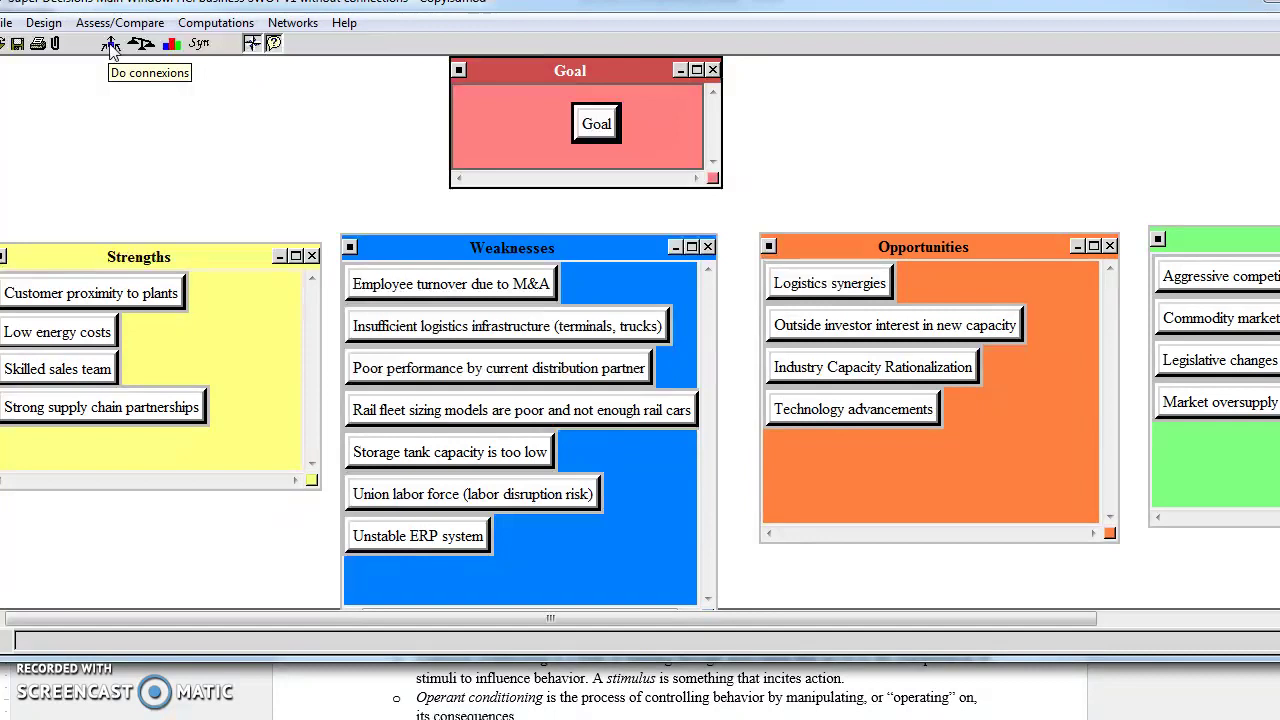
- Link the Goal node to Customer proximity to plants and Strong supply chain partnerships
click(110, 45)
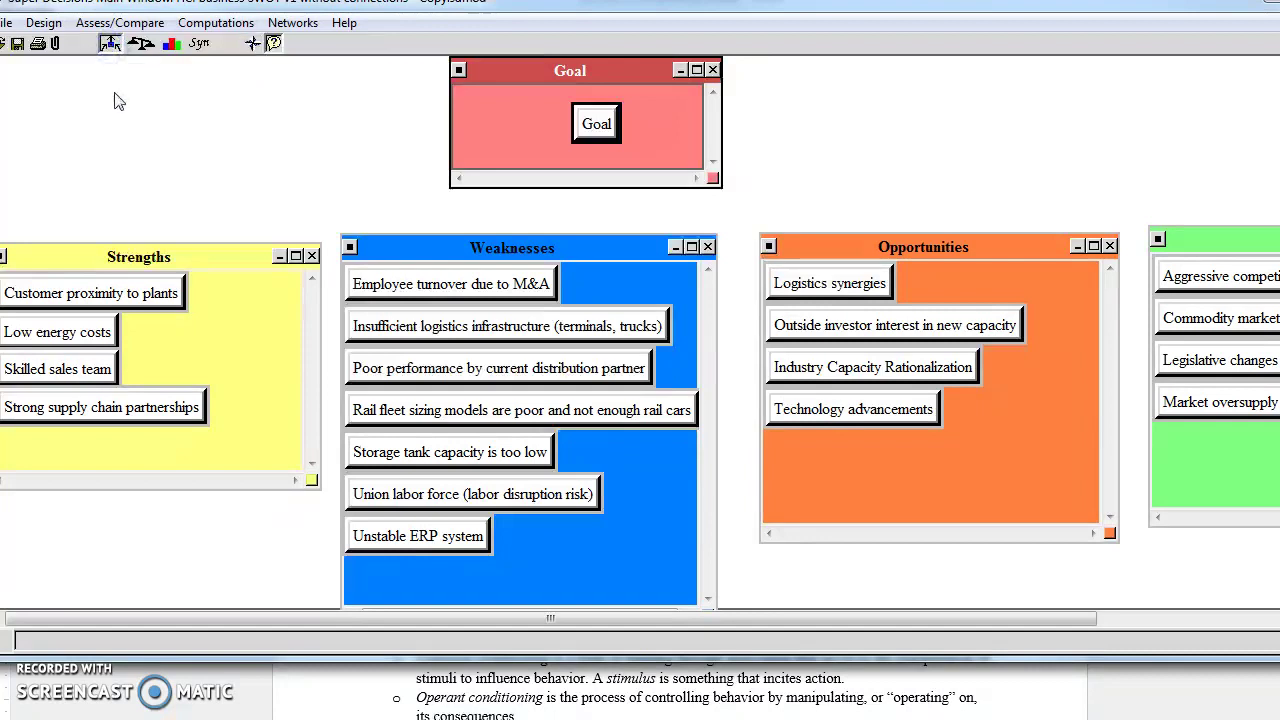
click(593, 128)
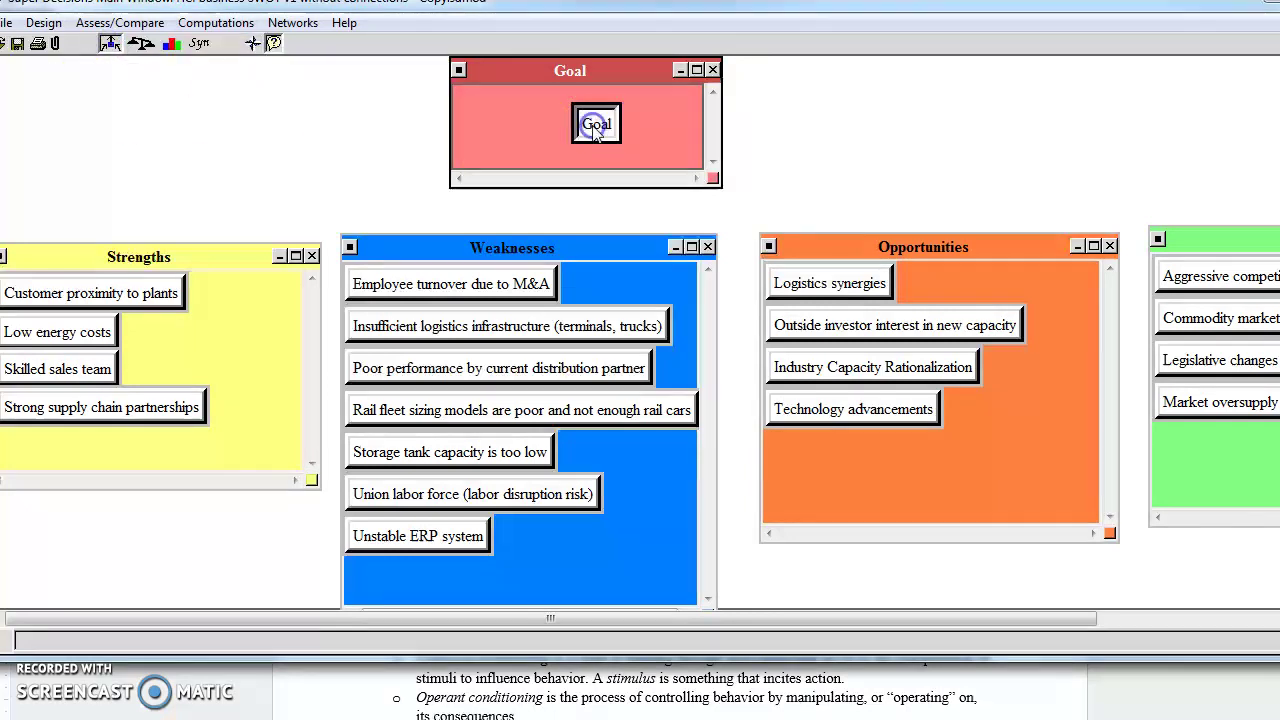
click(648, 128)
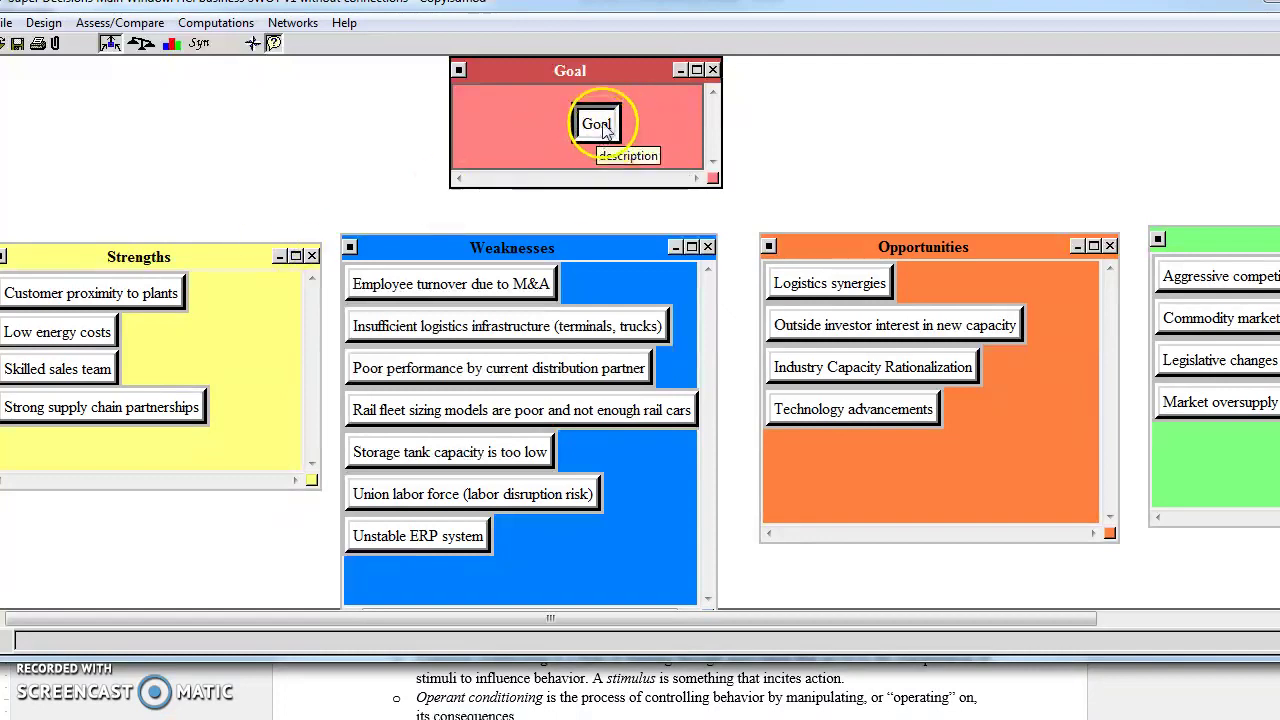
right_click(97, 290)
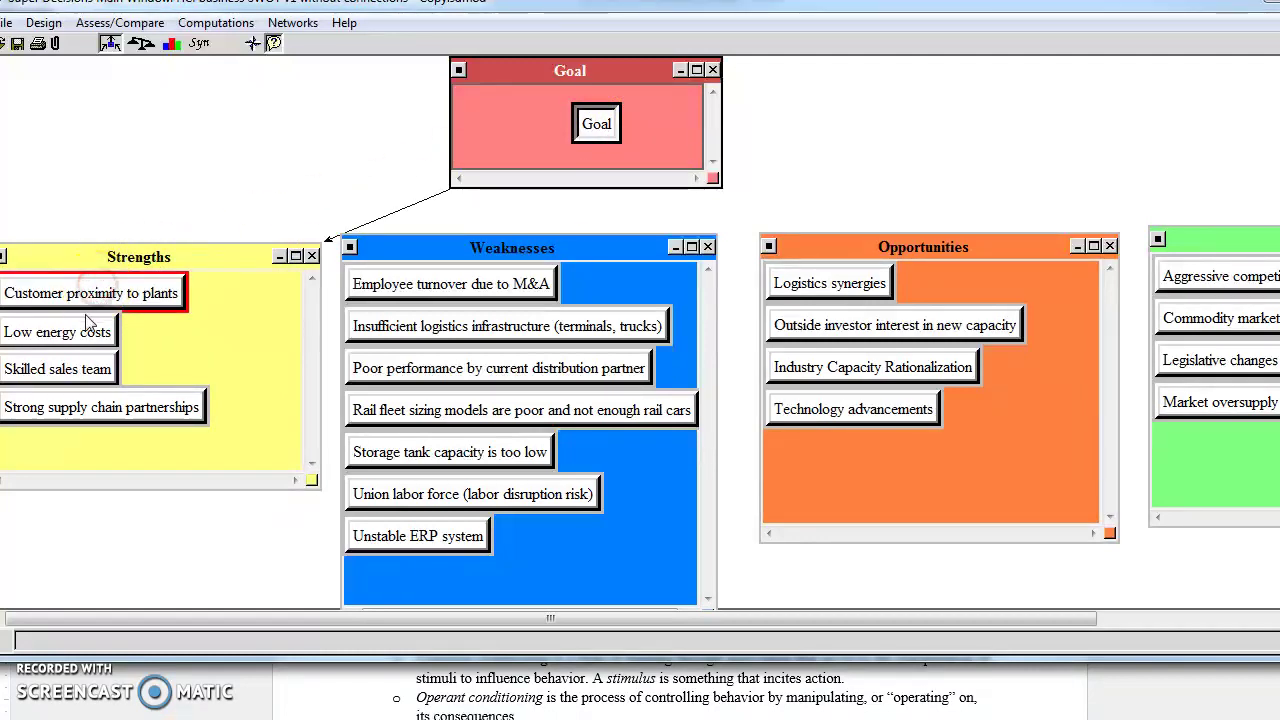
right_click(86, 404)
- Link the Goal to all seven Weaknesses nodes, from Employee turnover due to M&A to Unstable ERP system
right_click(436, 285)
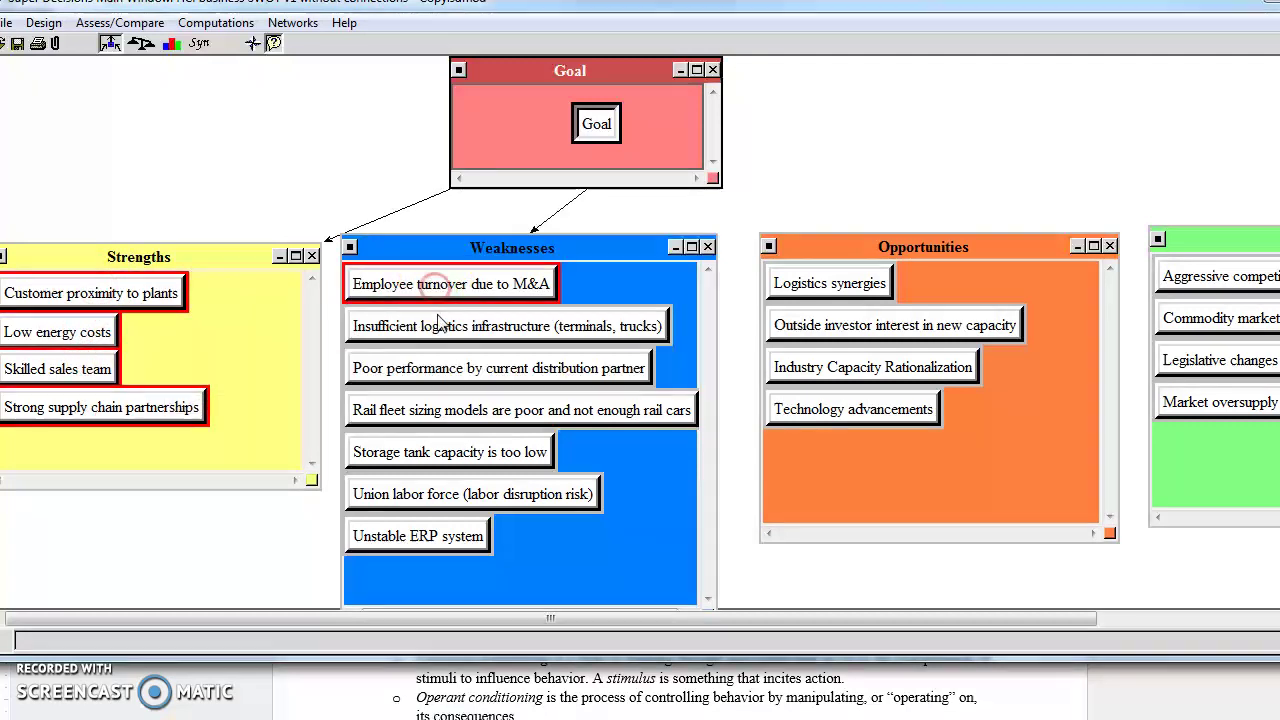
right_click(438, 326)
right_click(445, 368)
right_click(450, 410)
right_click(435, 450)
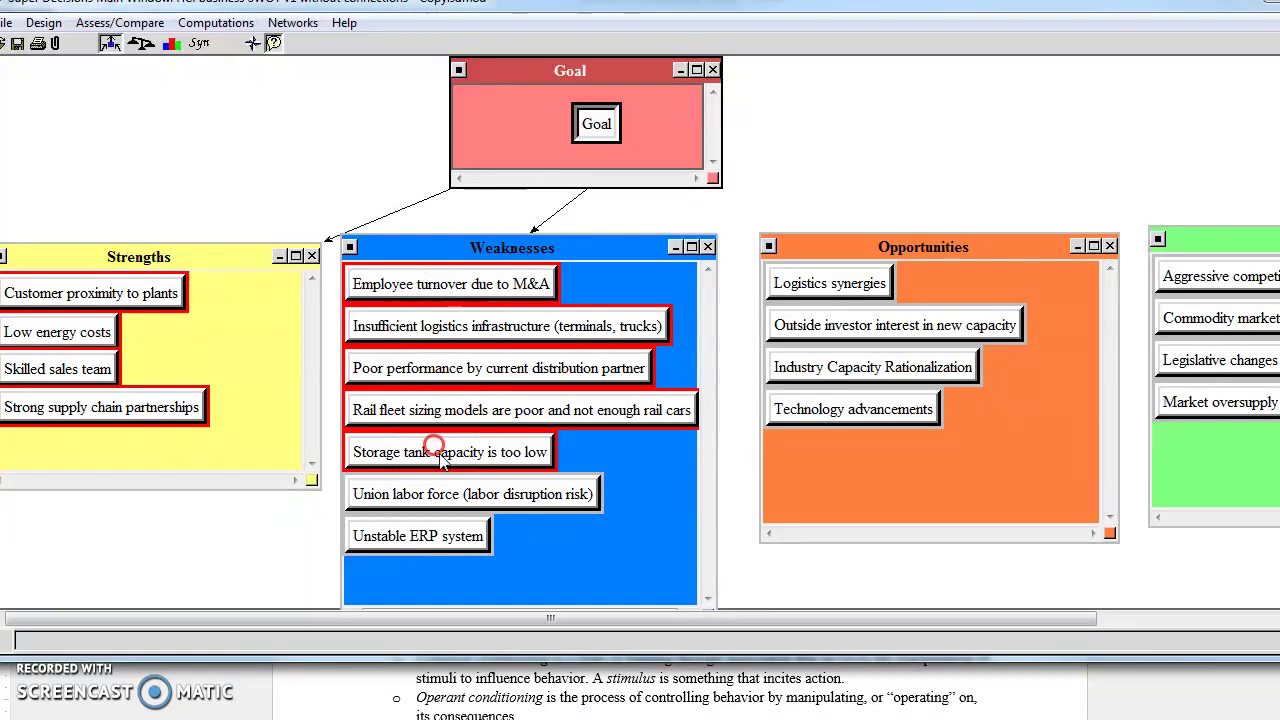
right_click(432, 490)
right_click(443, 534)
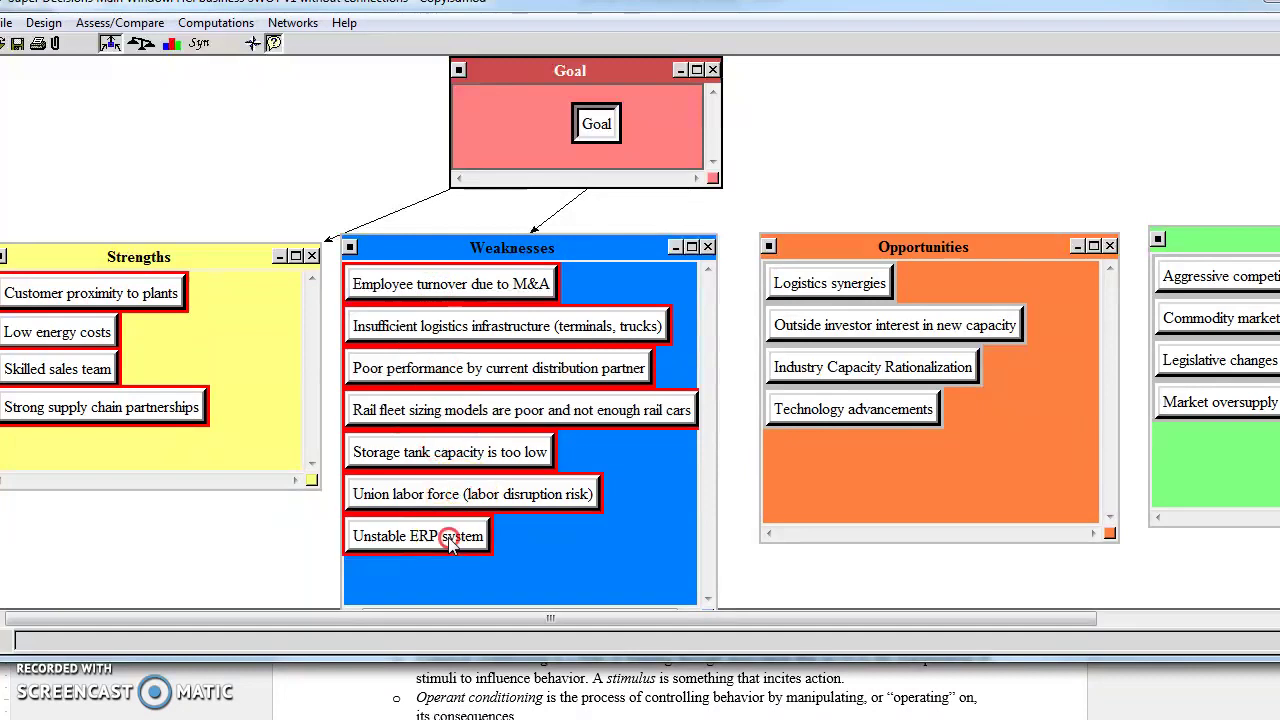
- Link the Goal to the four Opportunities nodes, Logistics synergies through Technology advancements
right_click(825, 285)
right_click(834, 322)
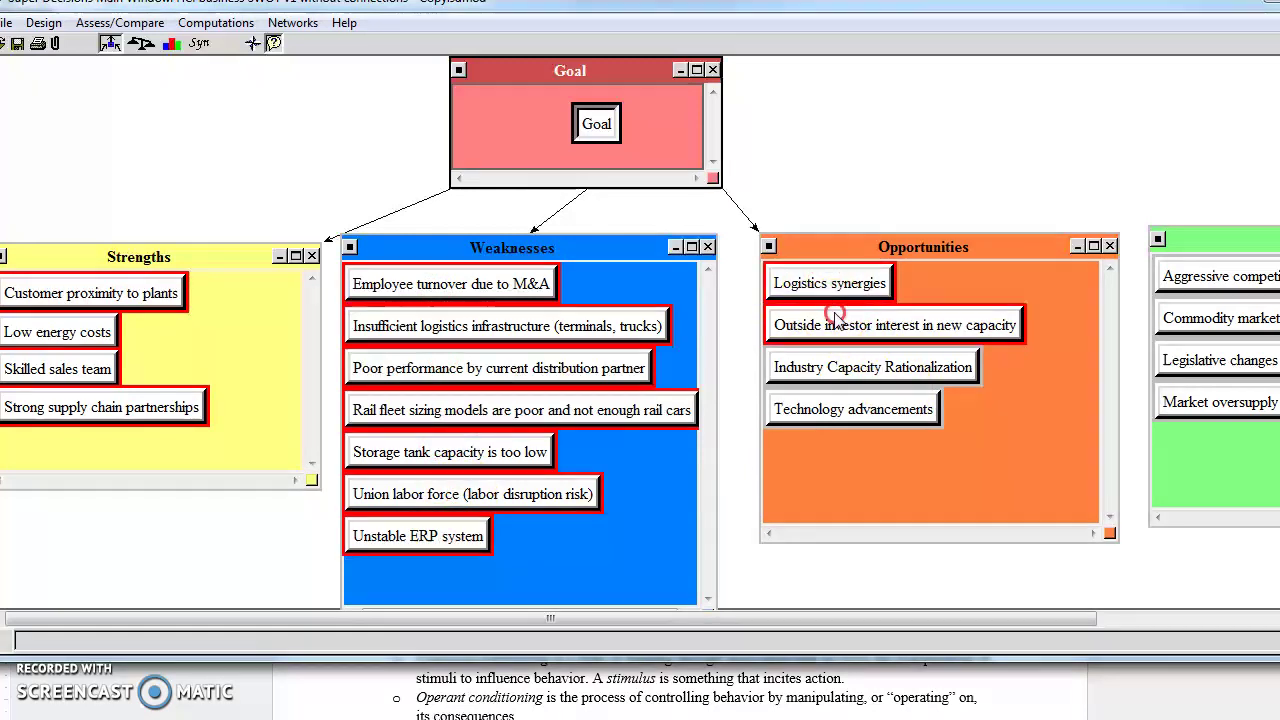
right_click(866, 375)
right_click(866, 408)
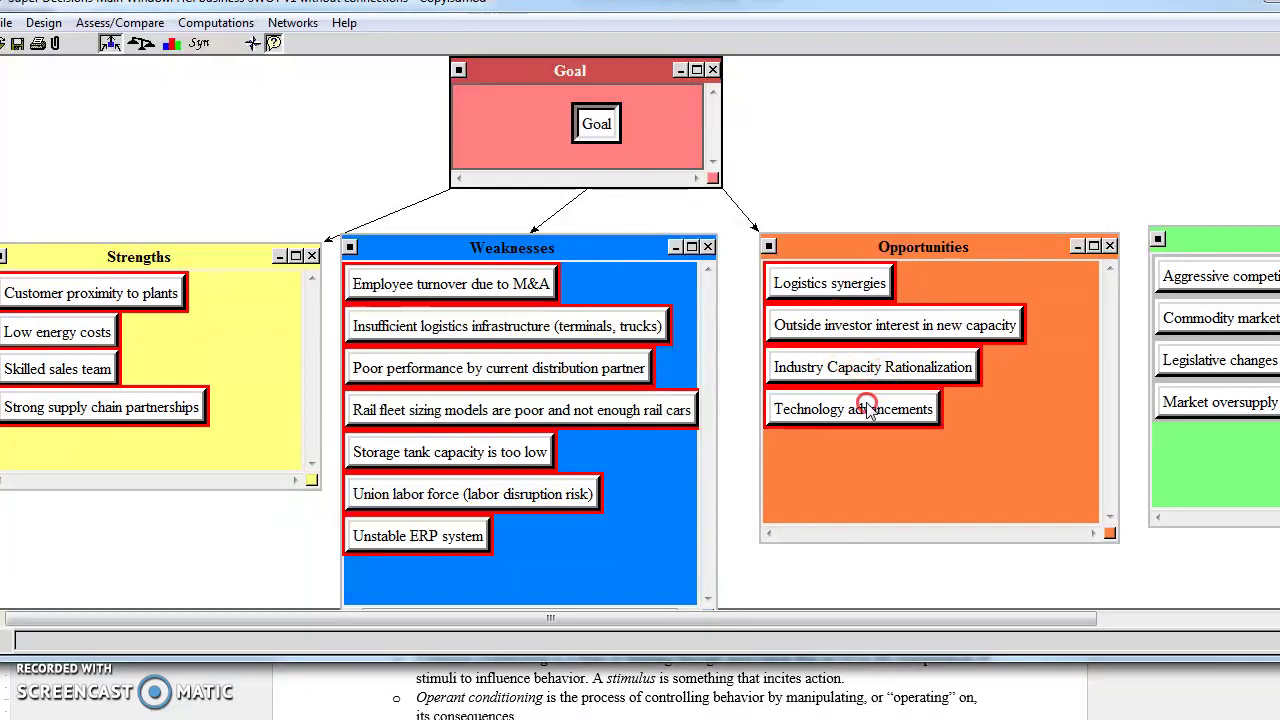
- Link the Goal to the four green-cluster nodes, including Legislative changes and Market oversupply
right_click(1253, 280)
right_click(1228, 318)
right_click(1218, 360)
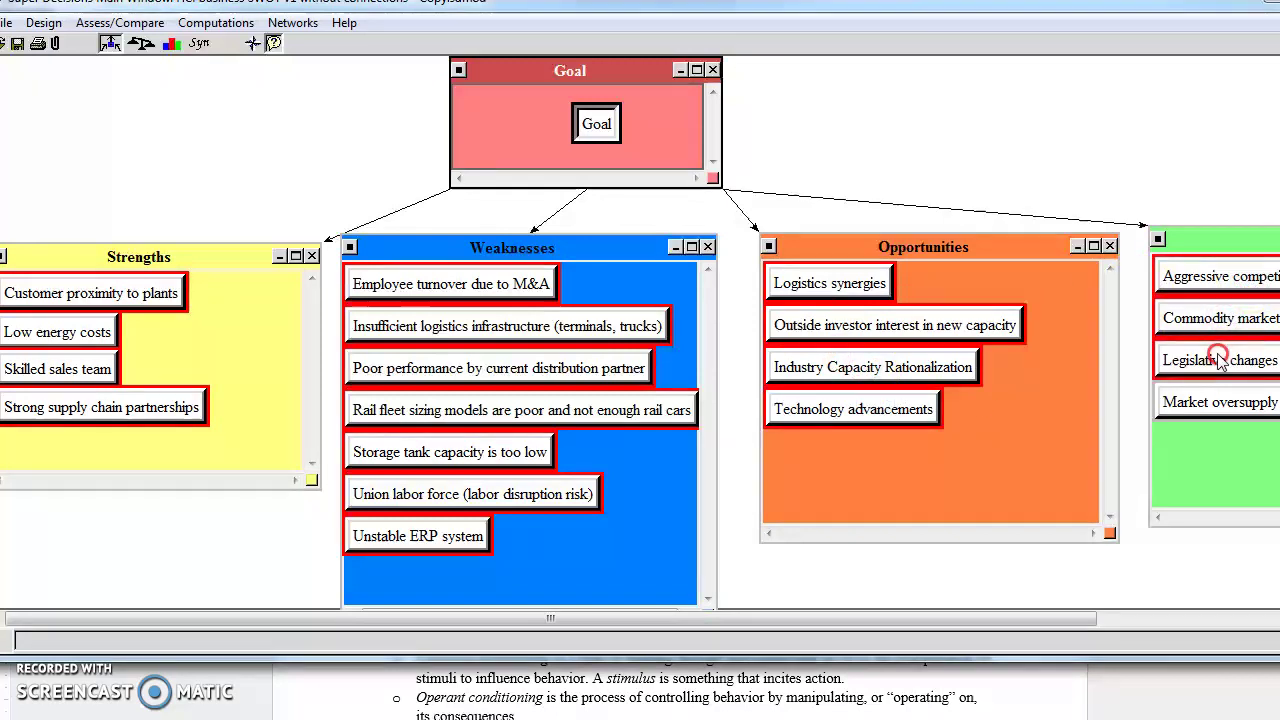
right_click(1218, 410)
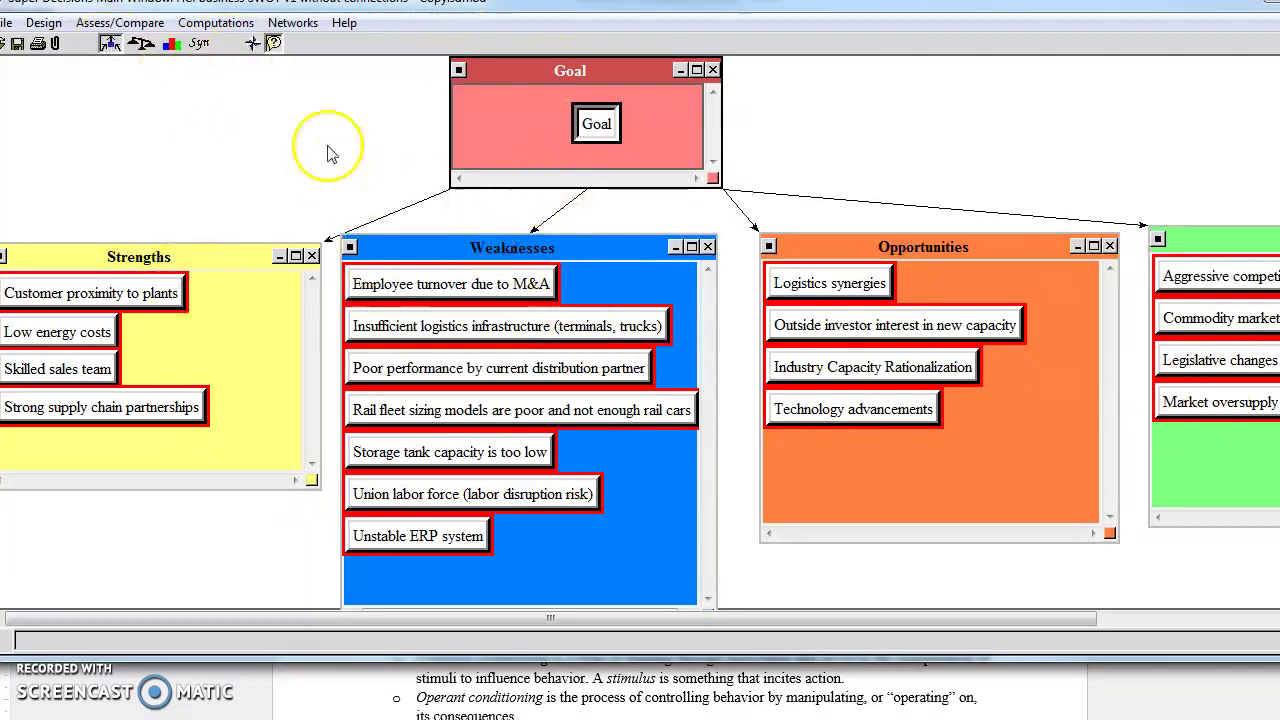
- Exit connection mode and display the Goal node's links to confirm they reach every cluster
click(110, 44)
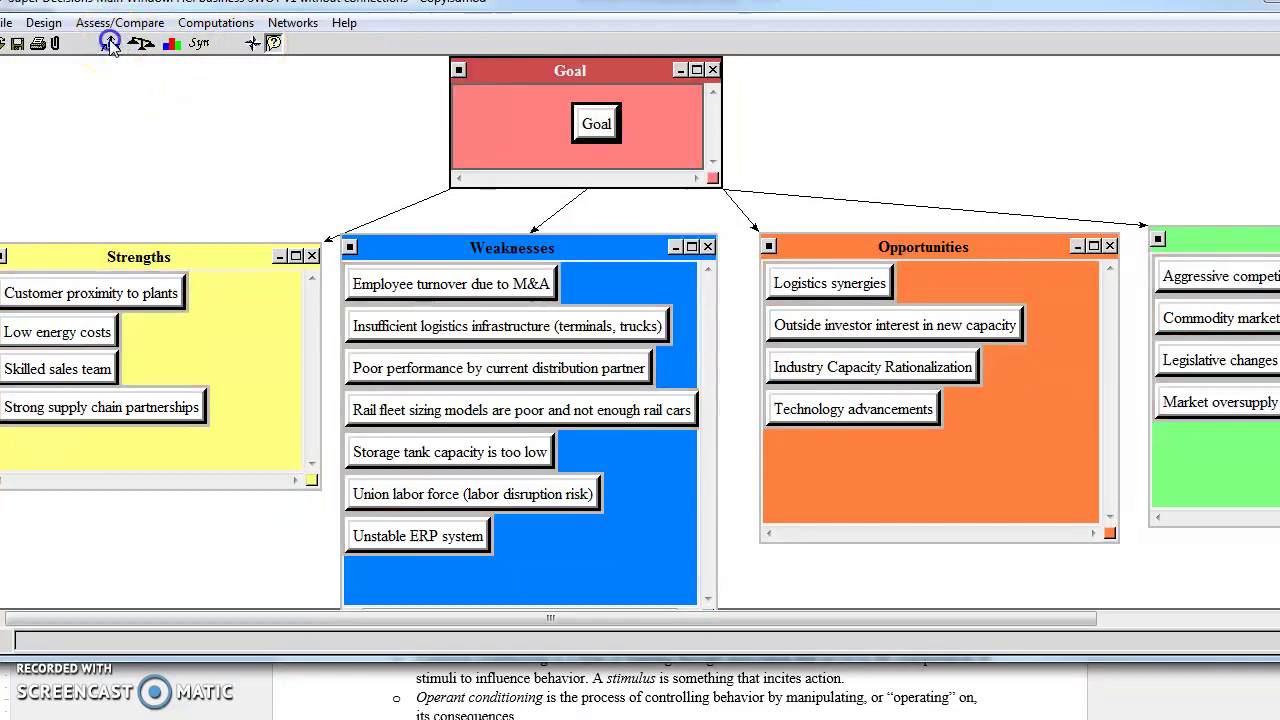
click(253, 44)
click(595, 128)
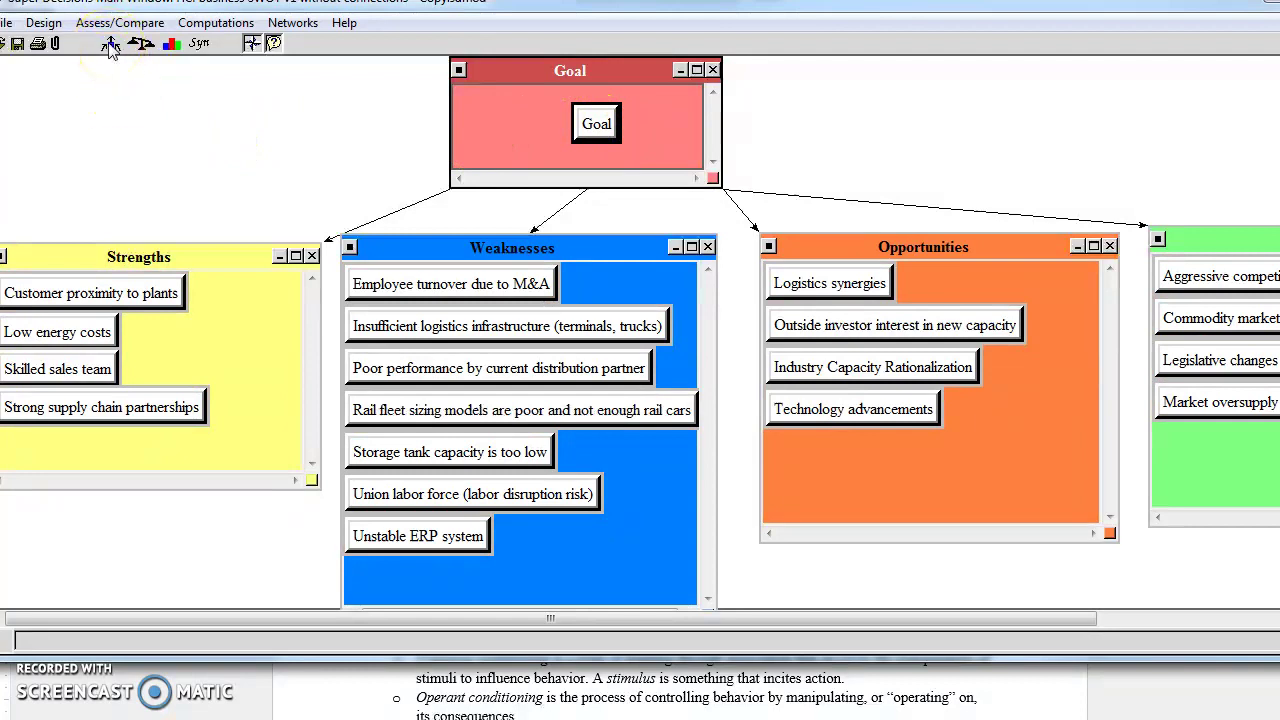
- Select Customer proximity to plants and clear its links to the other Strengths nodes
click(110, 44)
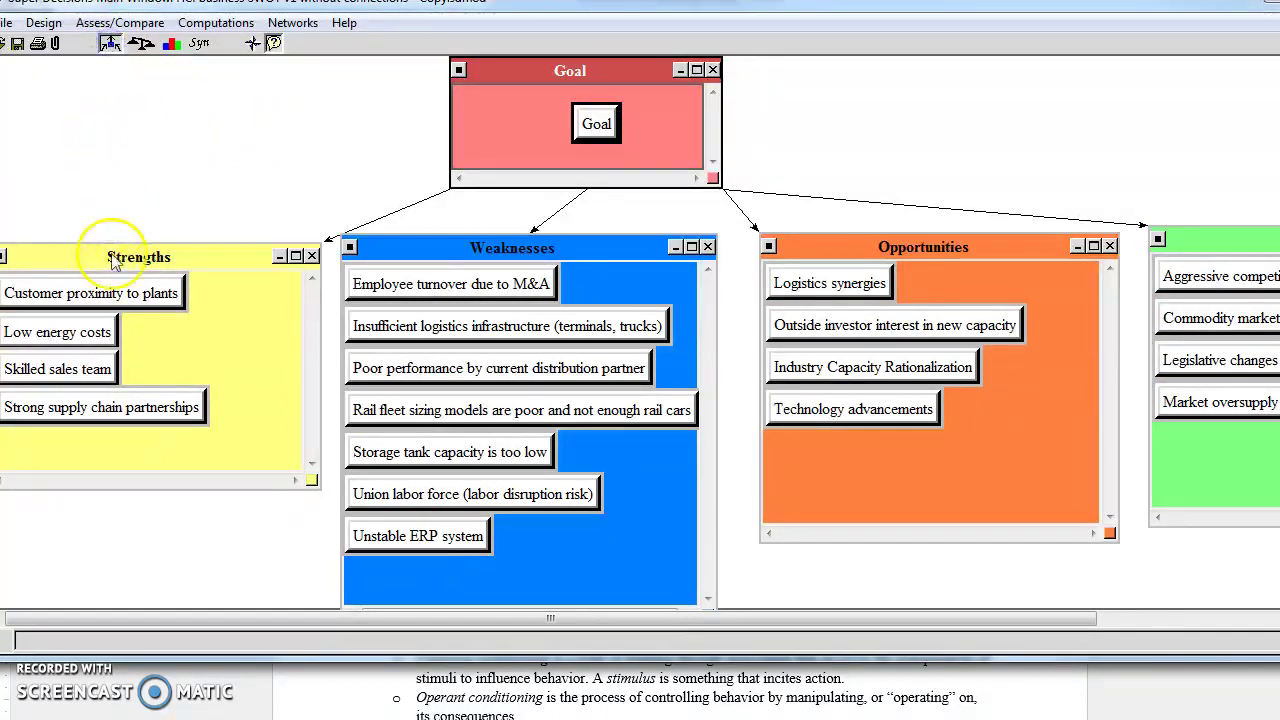
mouse_move(127, 300)
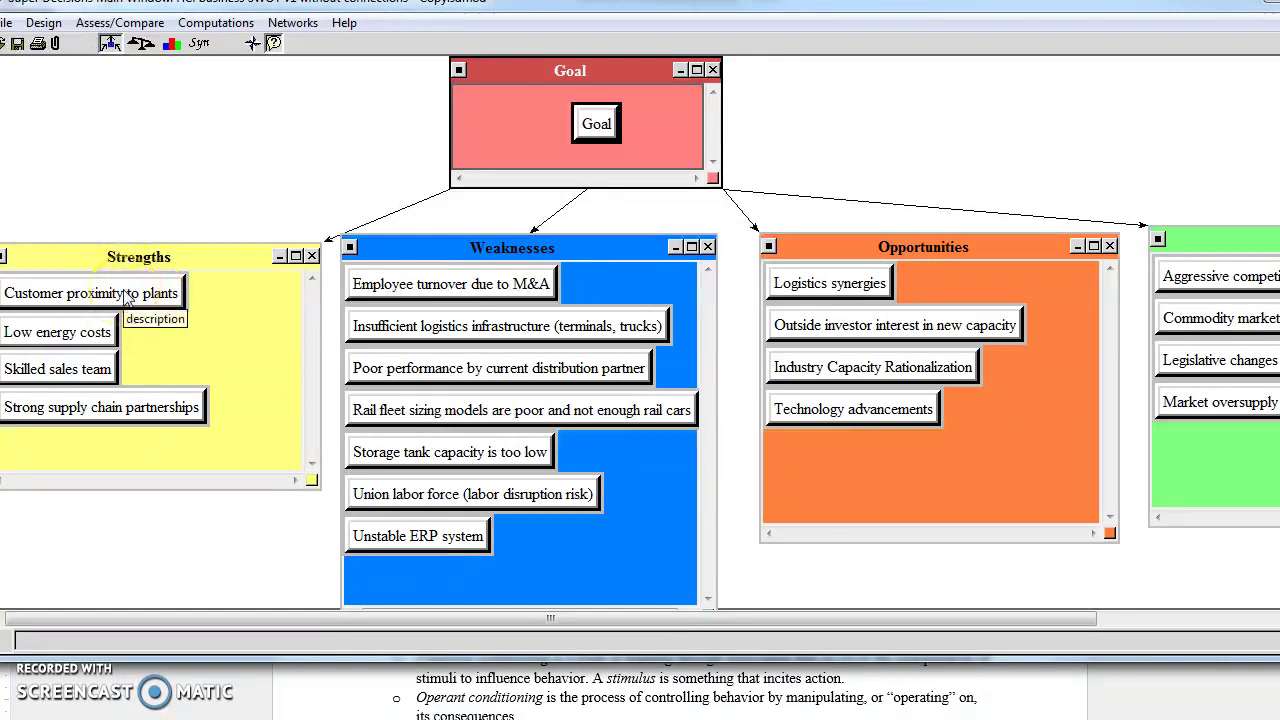
click(125, 291)
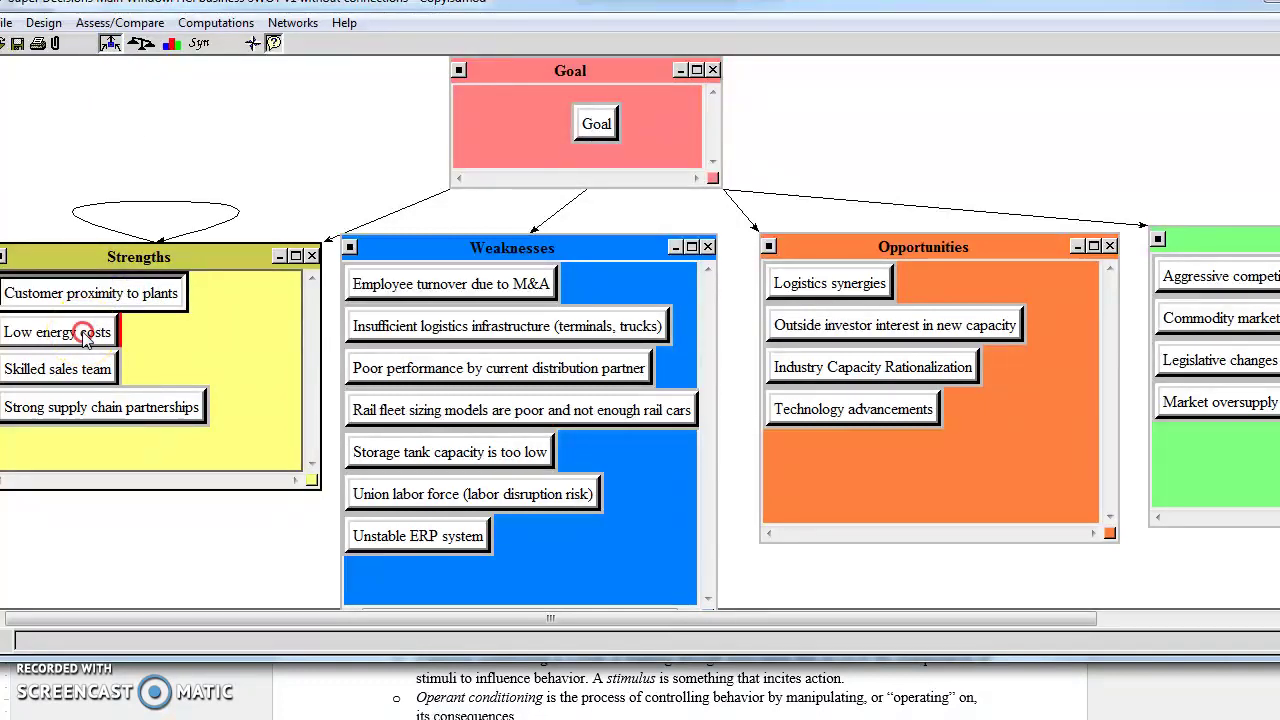
click(88, 412)
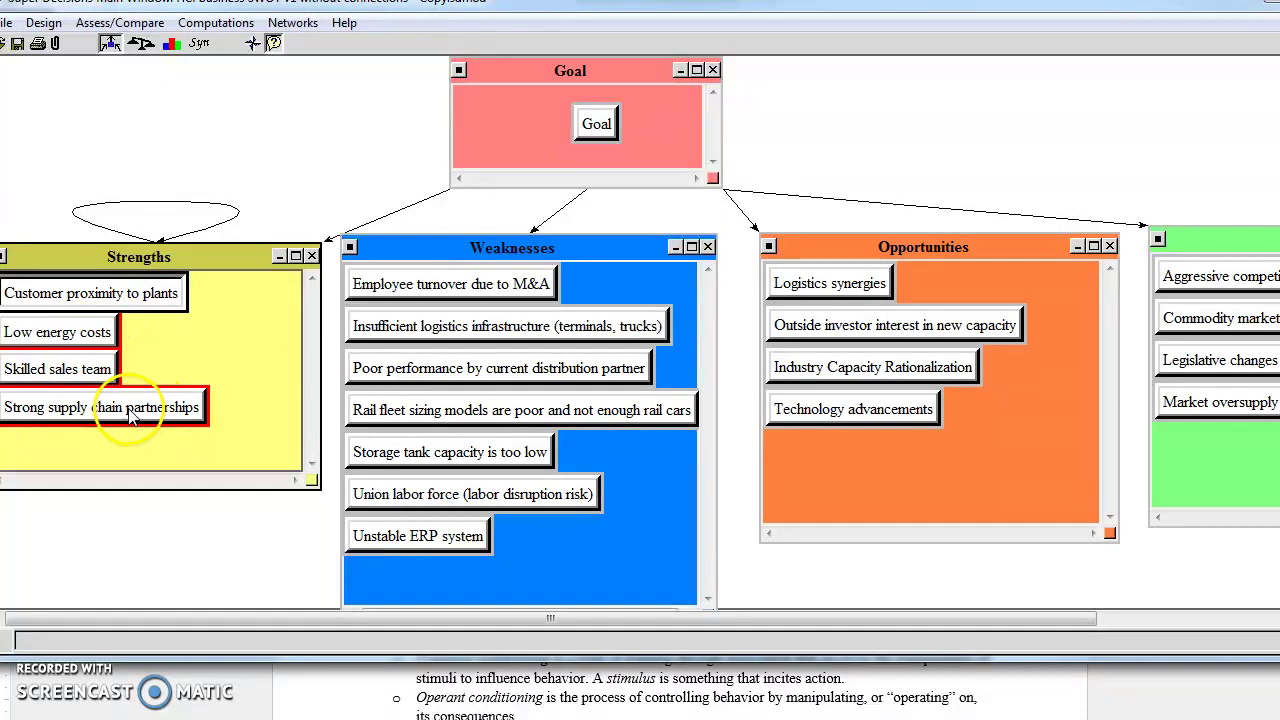
click(120, 413)
click(102, 372)
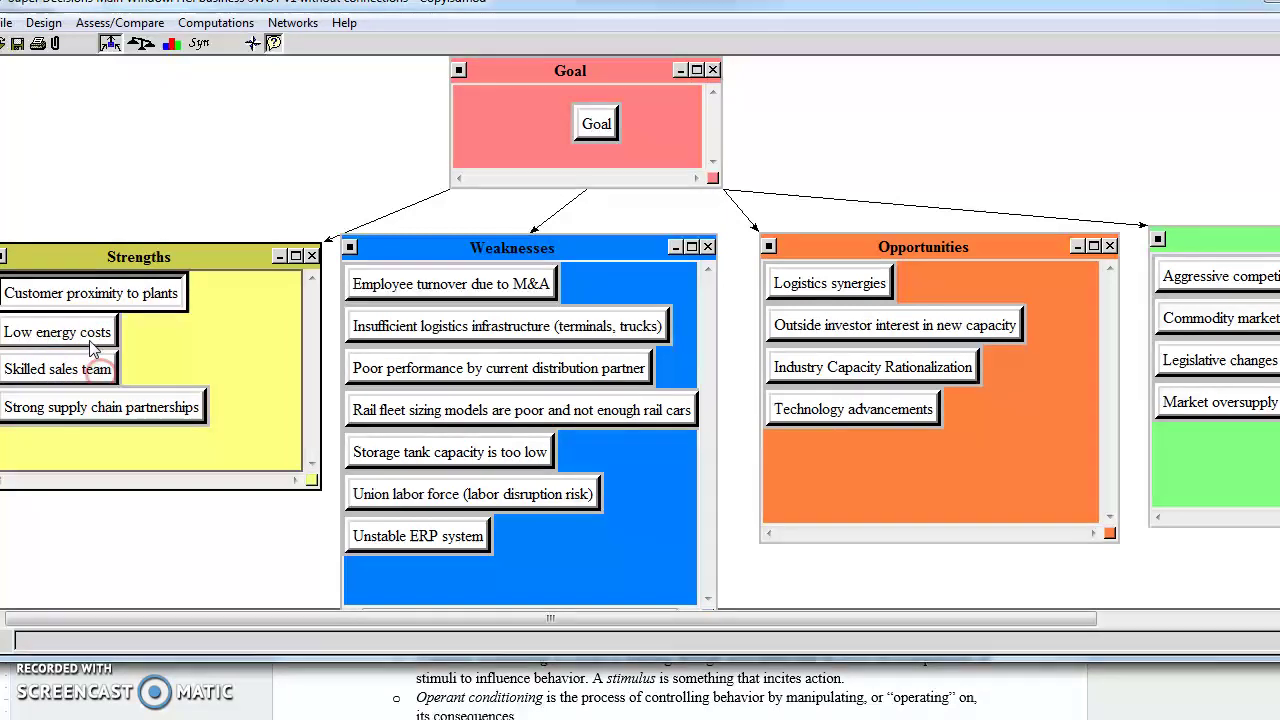
click(96, 336)
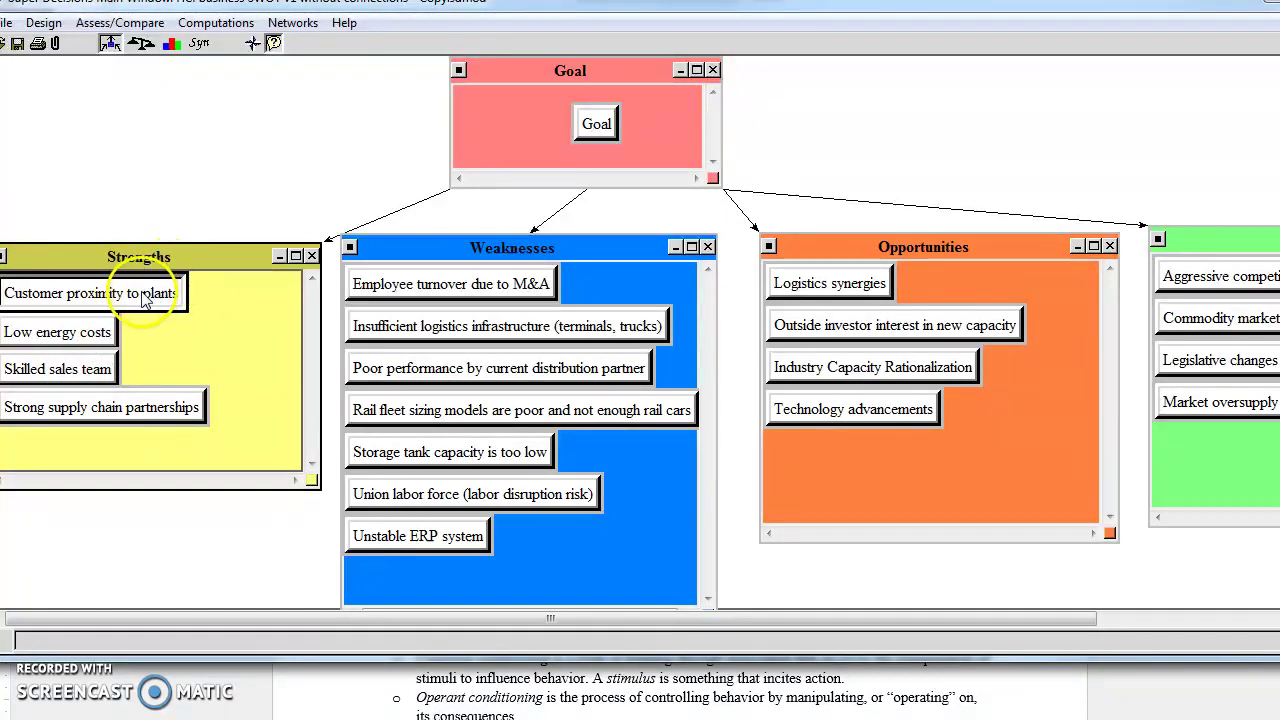
- Connect Customer proximity to five Weaknesses nodes, Employee turnover through Storage tank capacity
click(400, 285)
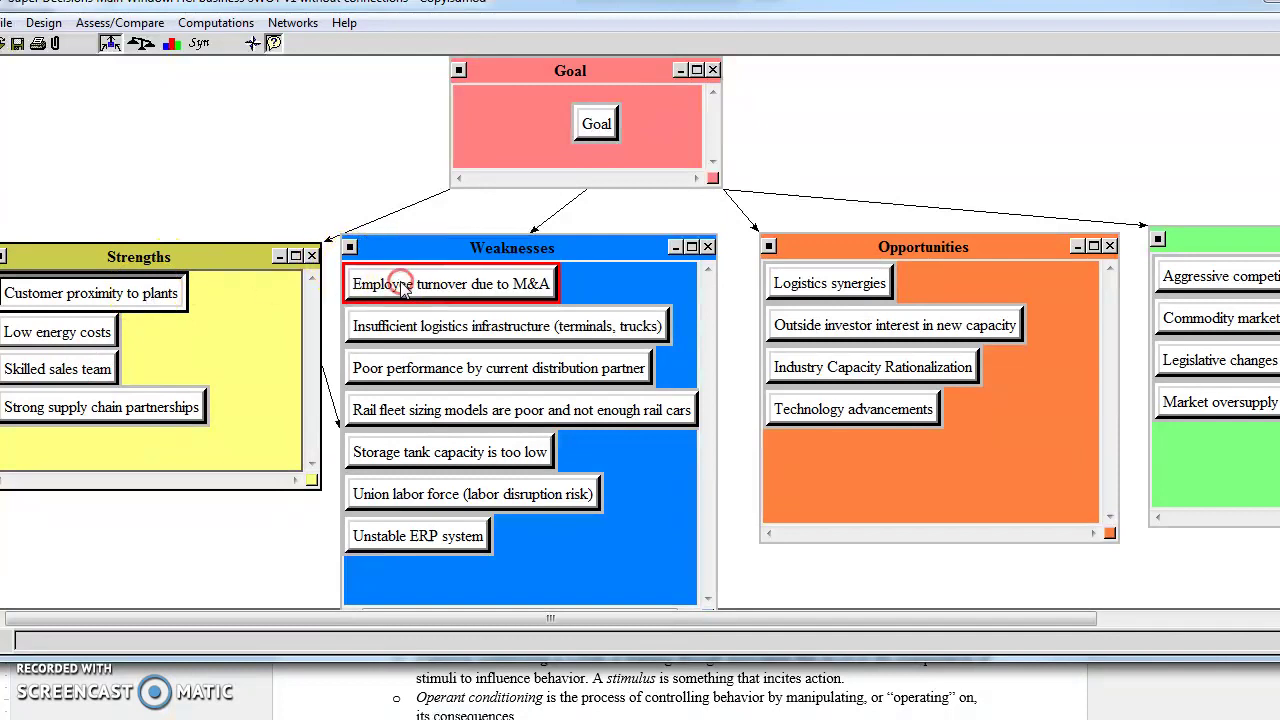
click(400, 324)
click(398, 368)
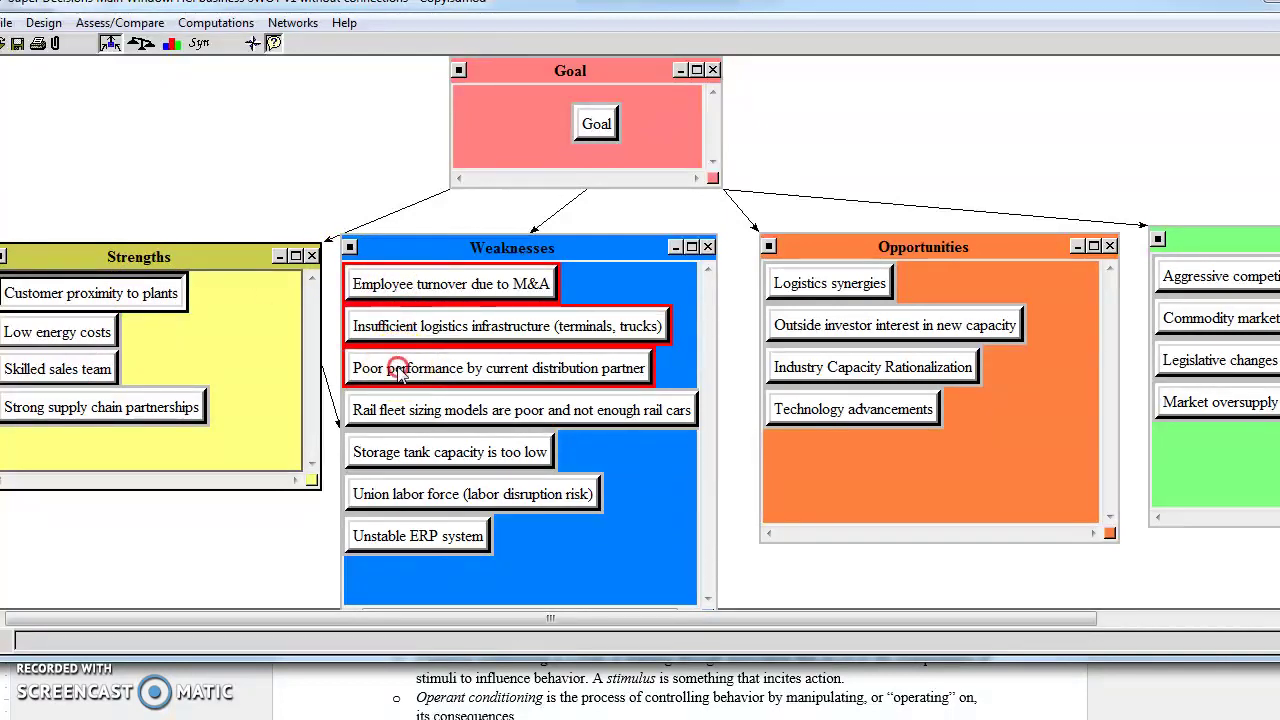
click(410, 416)
click(416, 452)
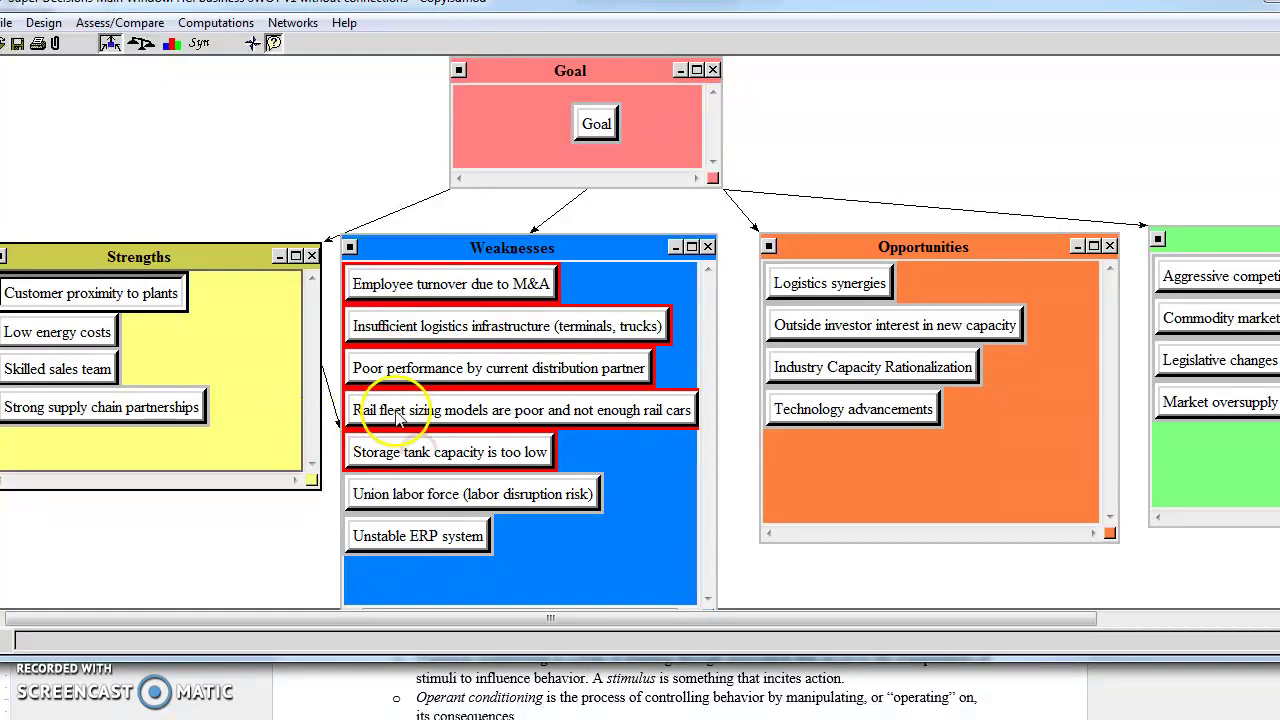
- Connect it to three Opportunities nodes and three Threats, including Legislative changes
click(818, 284)
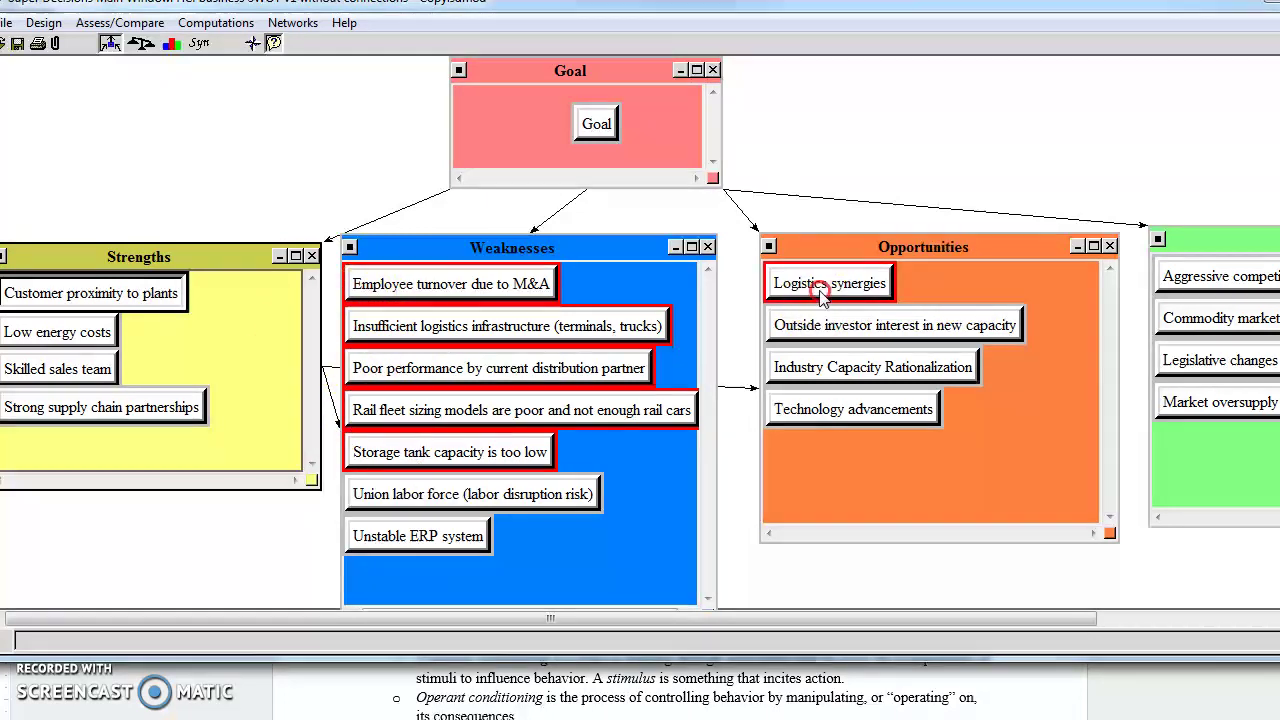
click(827, 325)
click(840, 367)
click(1185, 277)
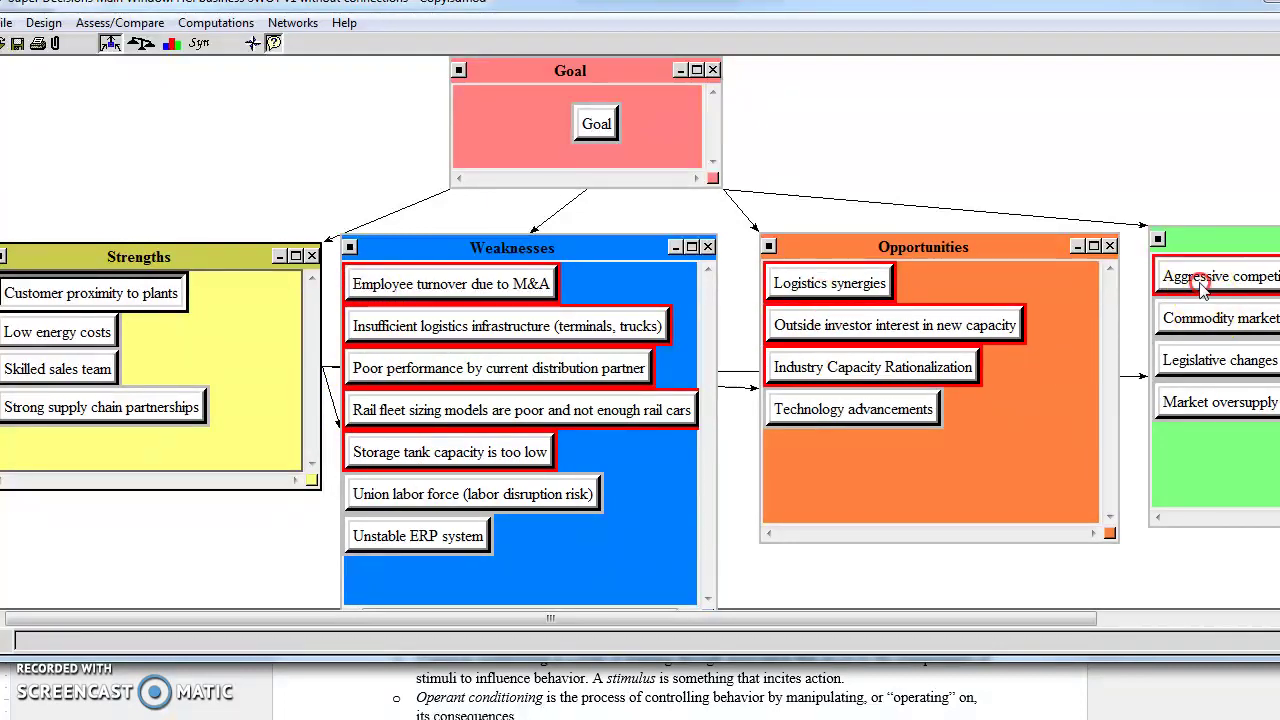
click(1203, 316)
click(1193, 361)
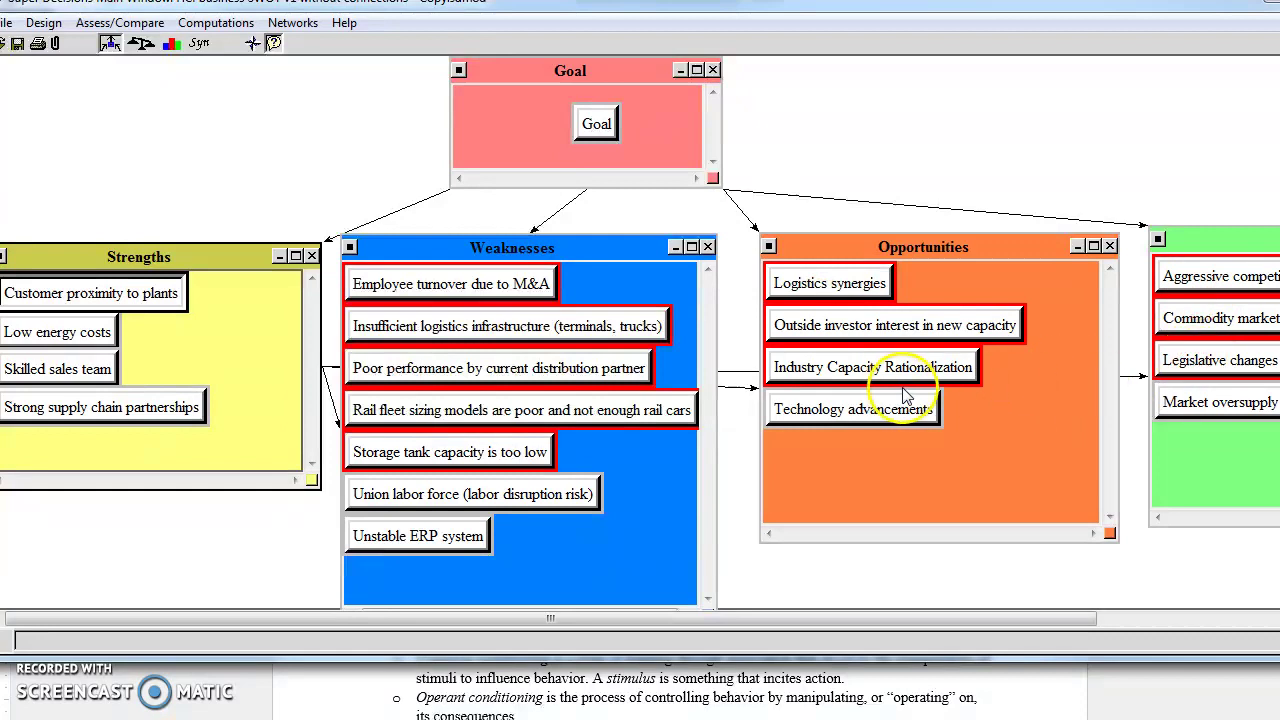
- Remove the links to the three Threats and three Opportunities nodes again
click(1205, 277)
click(1200, 318)
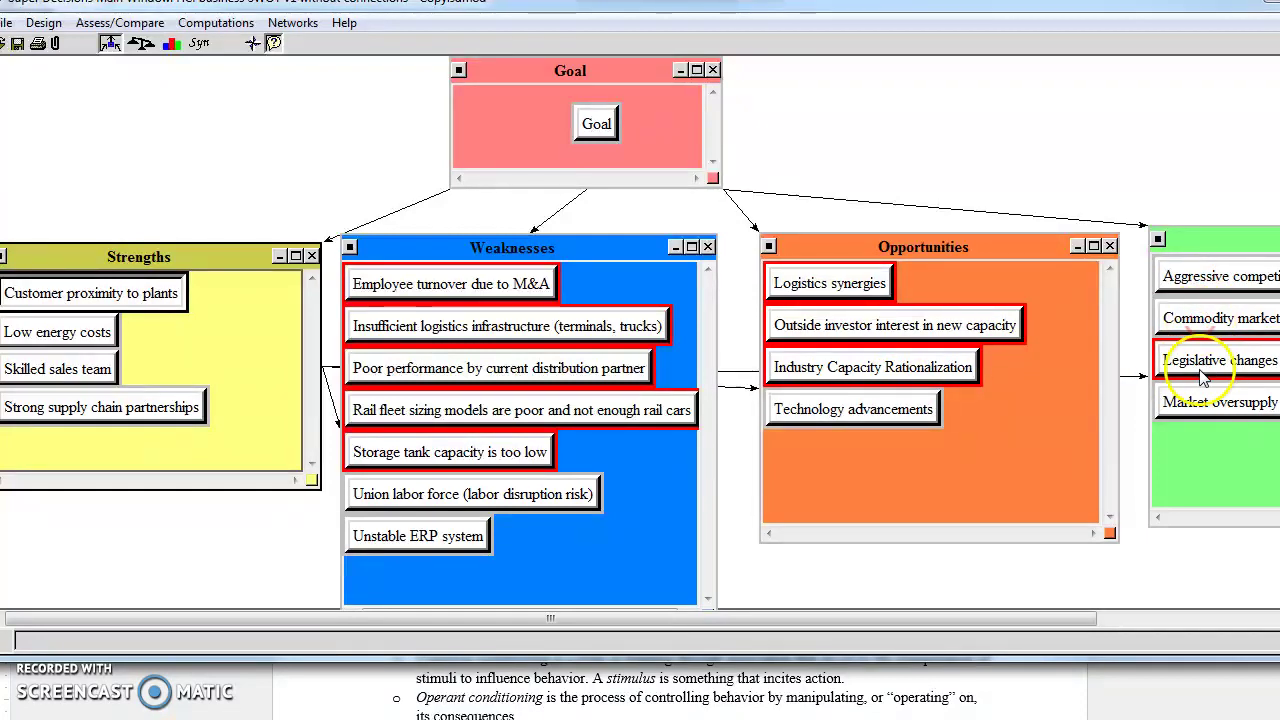
click(1195, 363)
click(852, 283)
click(866, 325)
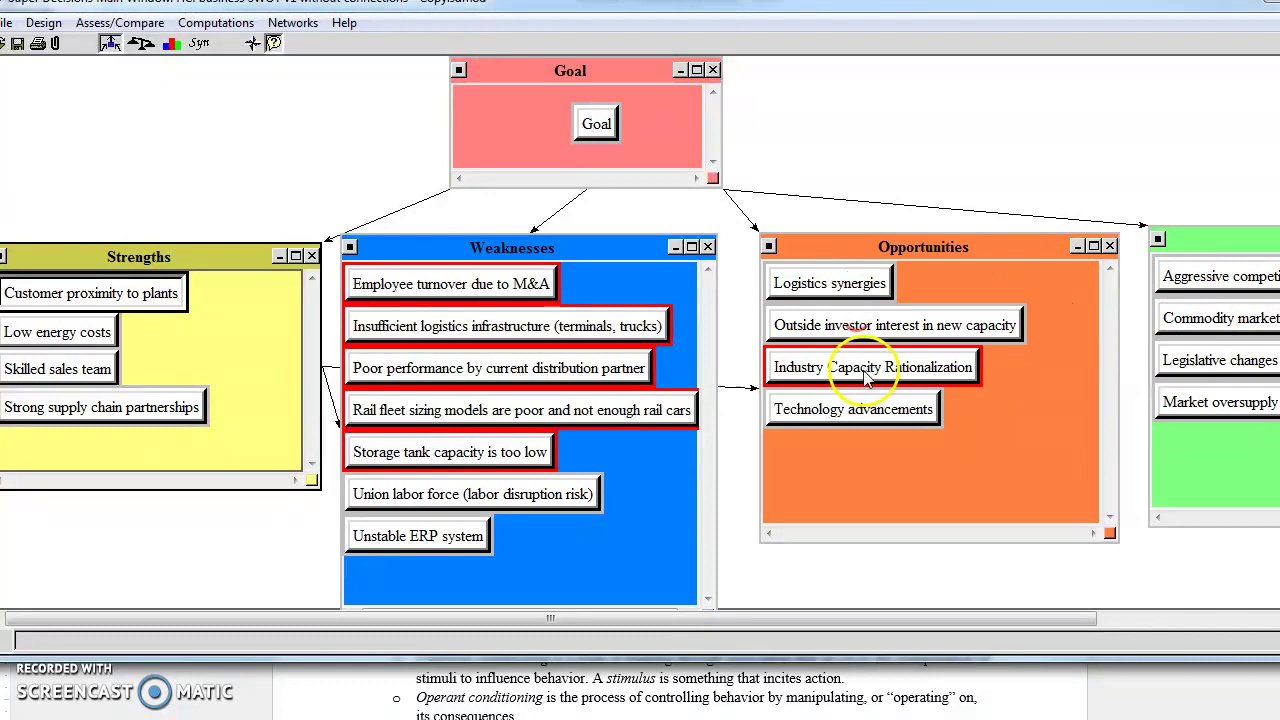
click(872, 367)
- Remove the links to the five Weaknesses nodes, Employee turnover through Storage tank capacity
click(467, 273)
click(469, 318)
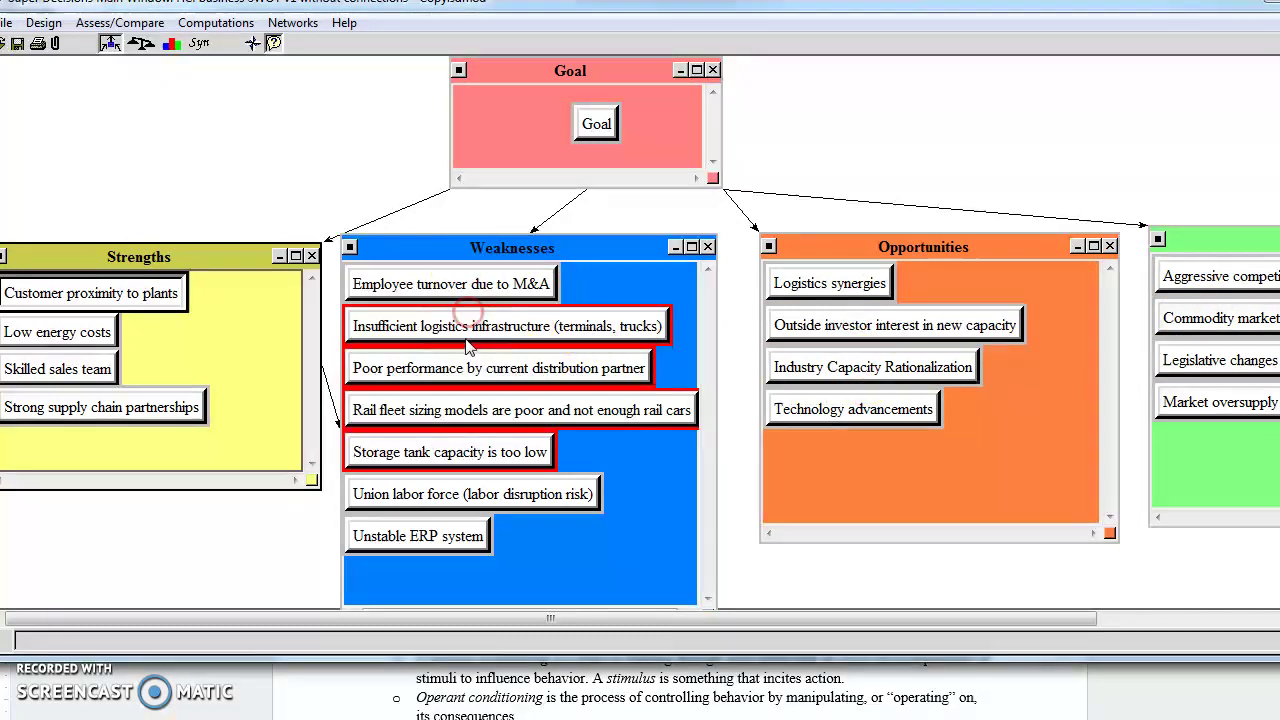
click(485, 374)
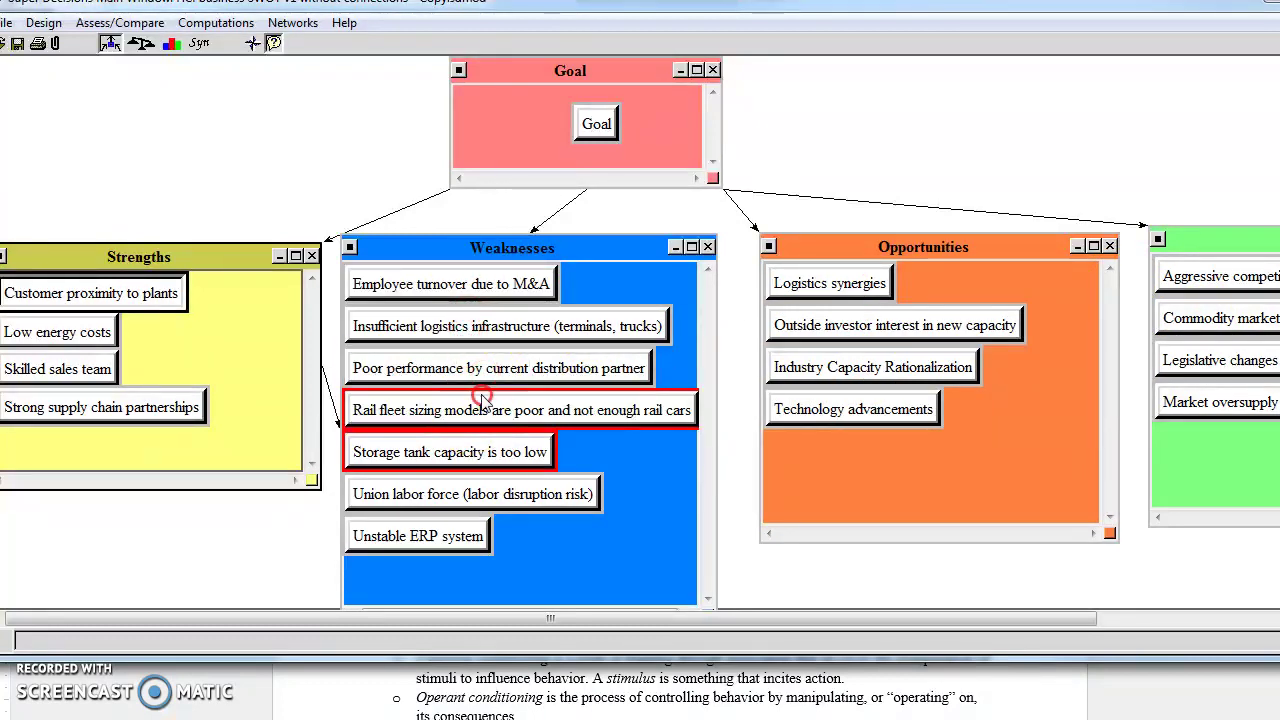
click(490, 415)
click(486, 450)
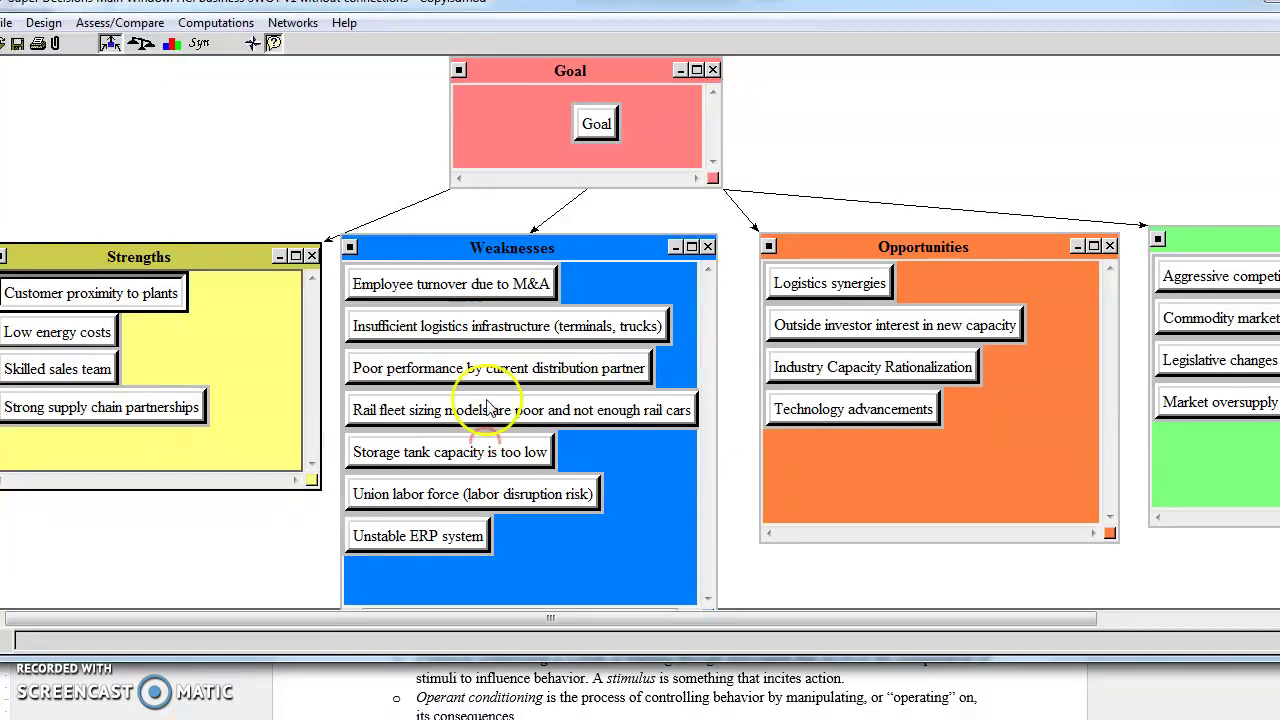
- Clear the last link, exit connection mode, and open the Pairwise Comparisons window
click(655, 258)
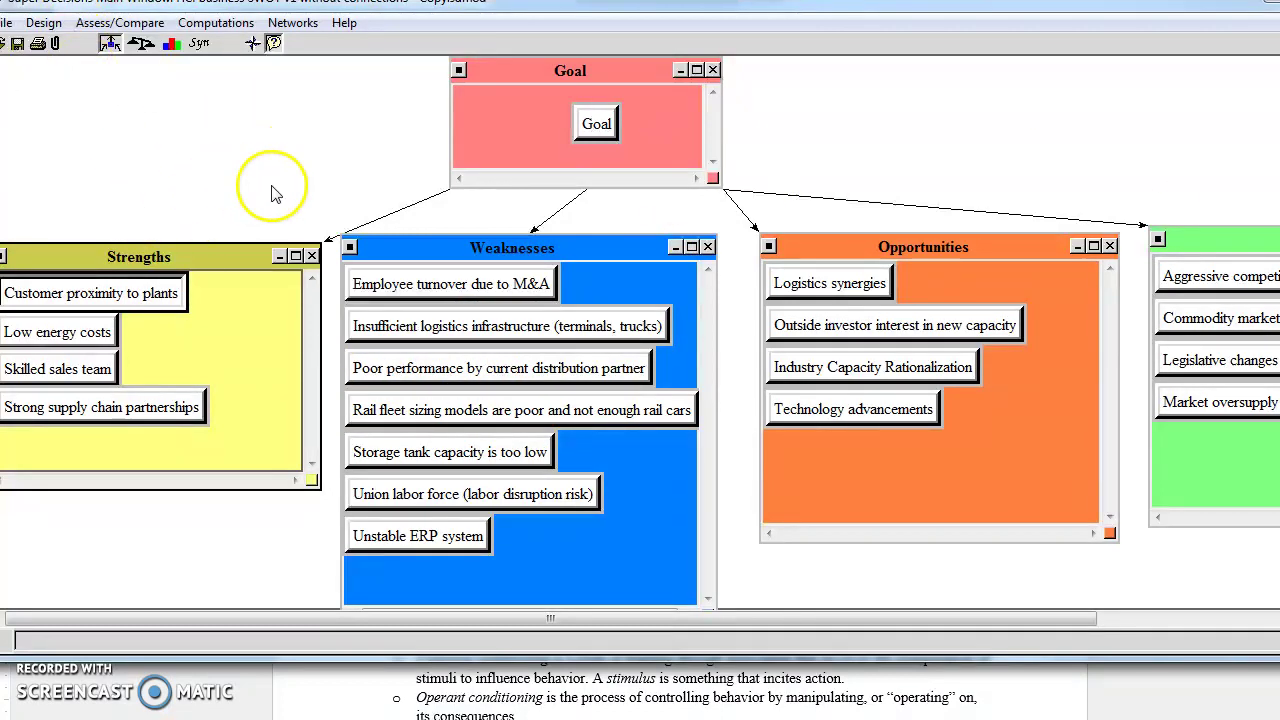
click(110, 45)
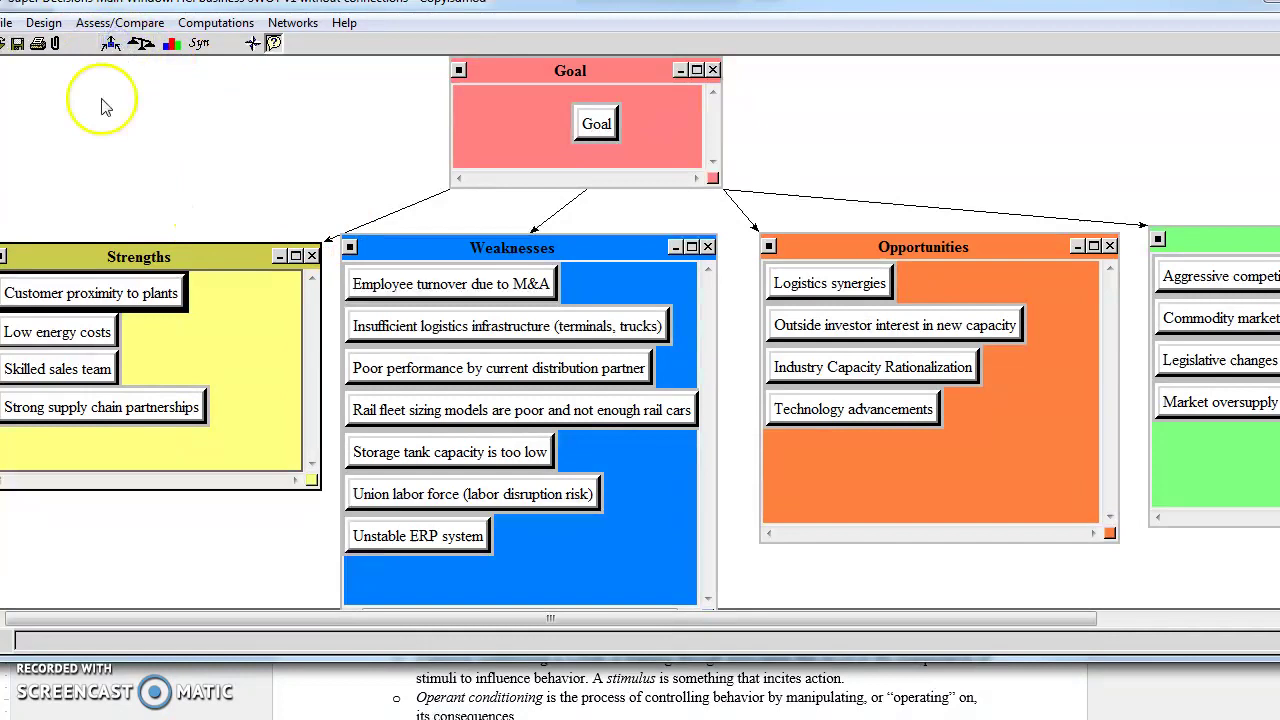
click(121, 24)
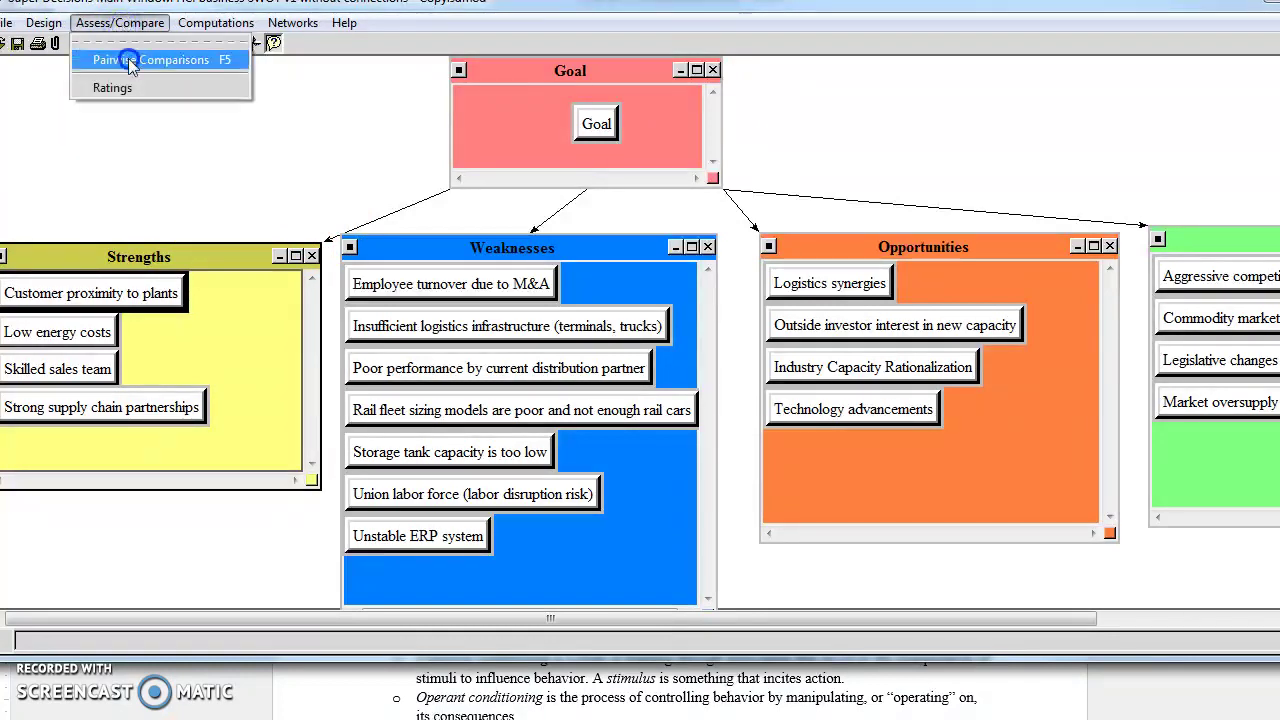
click(128, 59)
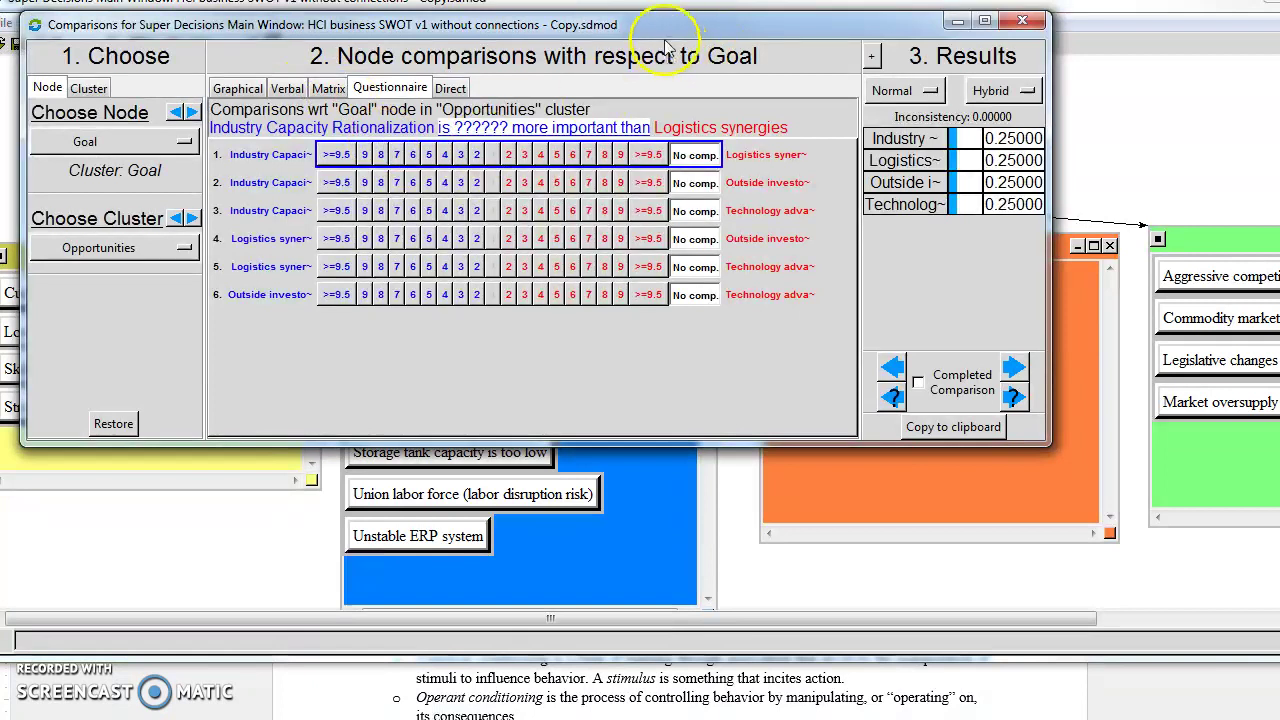
drag(663, 21, 740, 63)
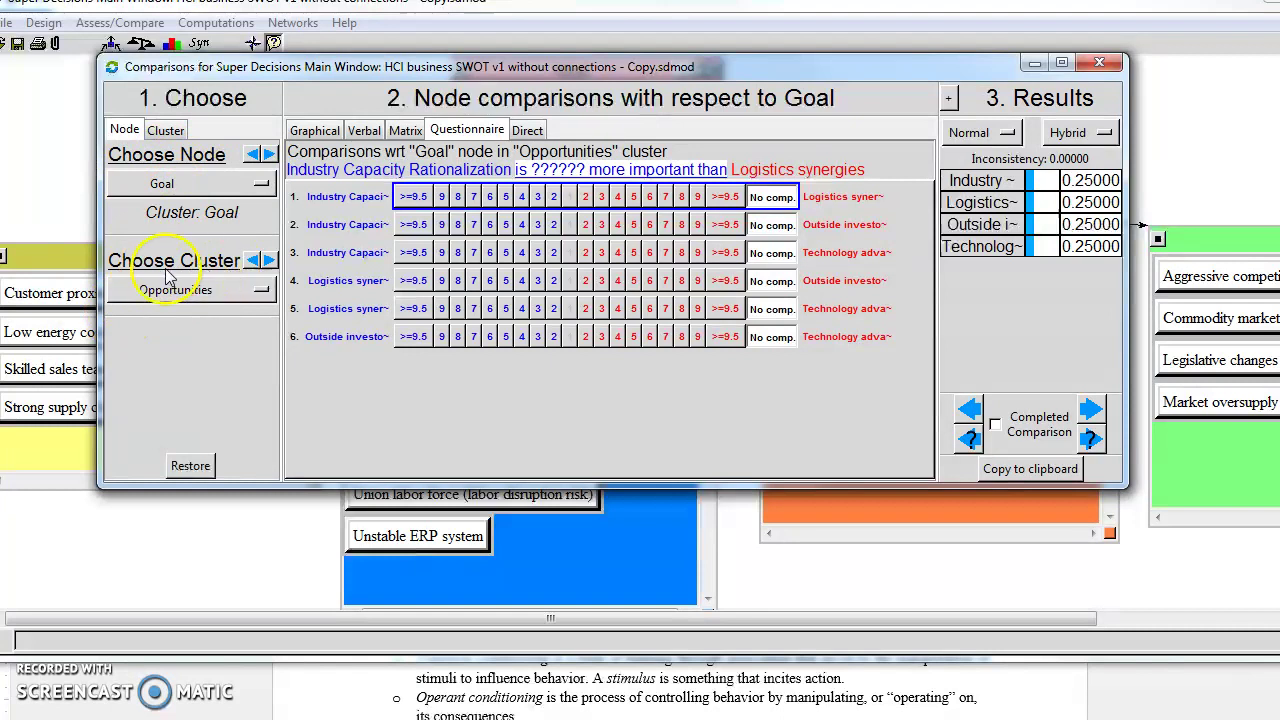
- Enter the six Opportunities judgments, e.g., Industry Capacity Rationalization very strongly over Logistics synergies
click(474, 197)
click(505, 225)
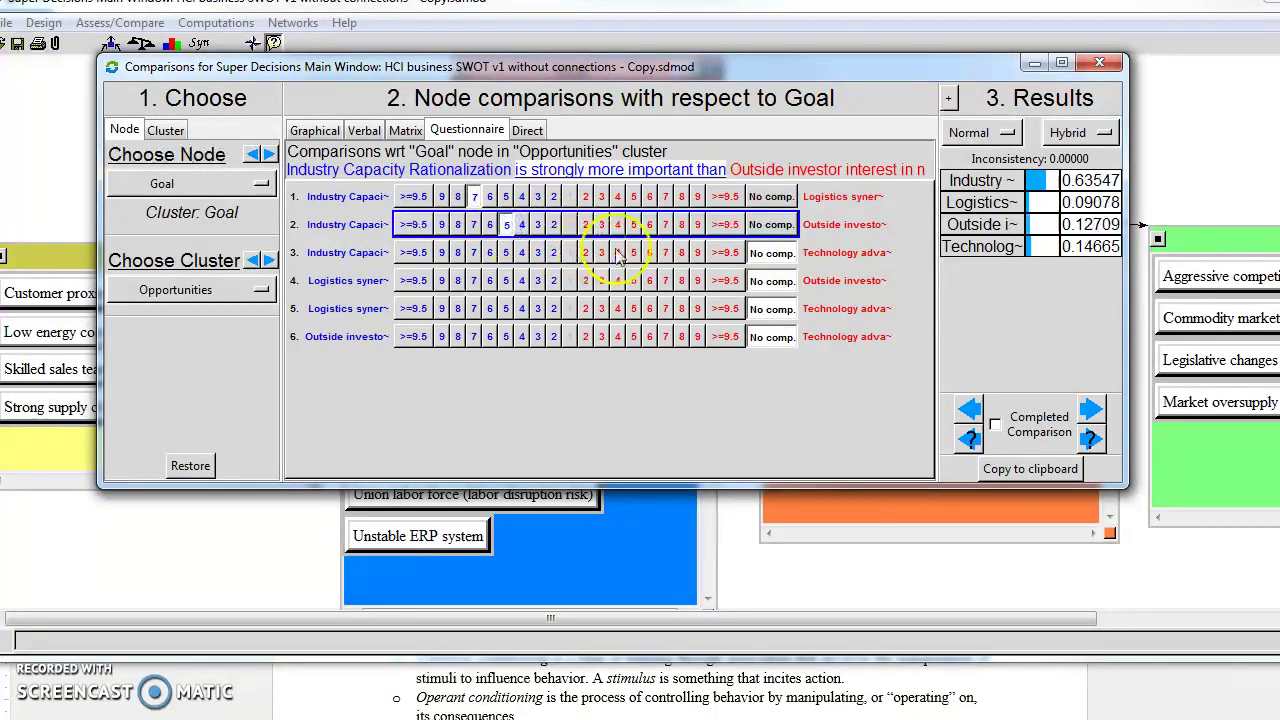
click(617, 252)
click(601, 281)
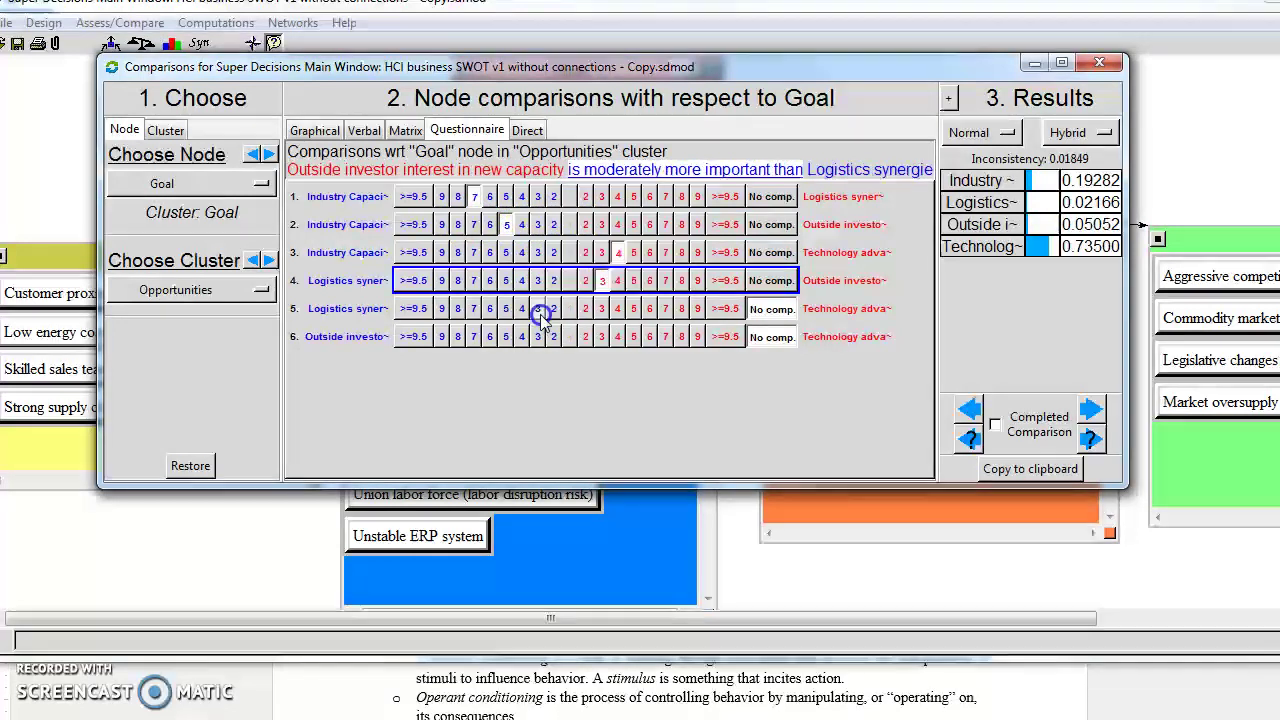
click(538, 308)
click(522, 336)
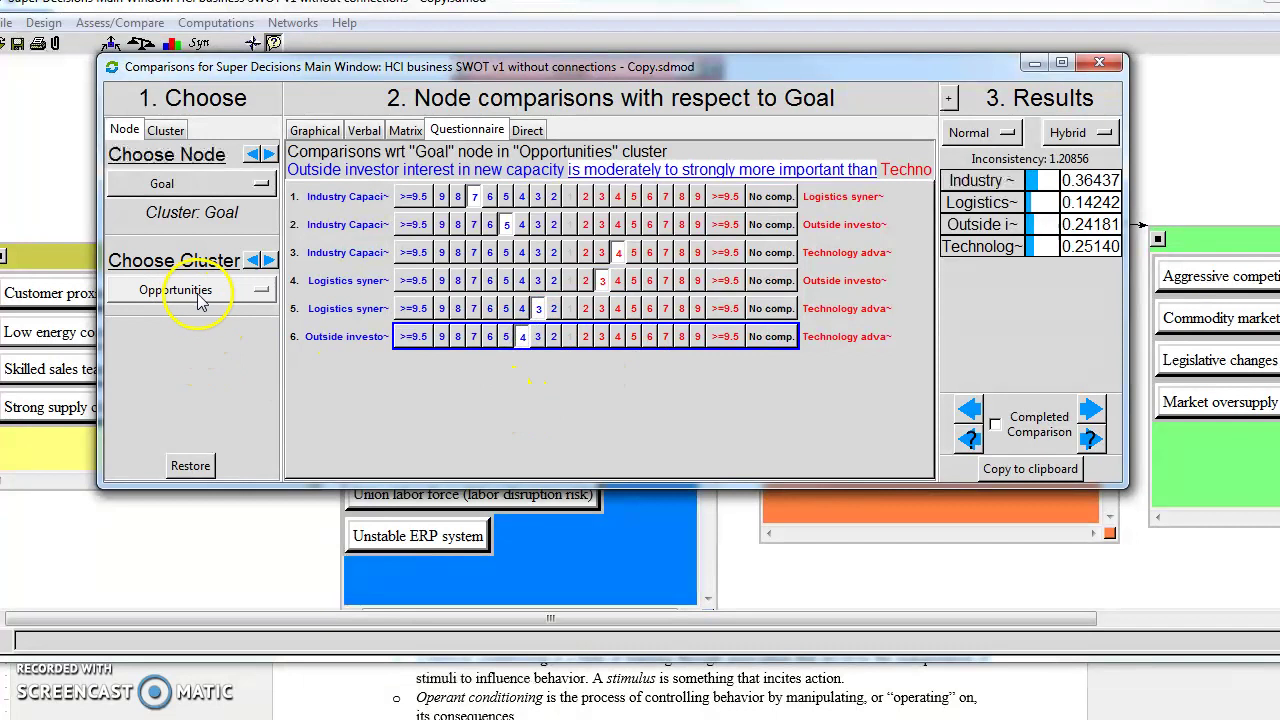
- Rate the six Strengths pairs, e.g., Strong supply chain partnerships 5 over Customer proximity, and mark completed
click(268, 261)
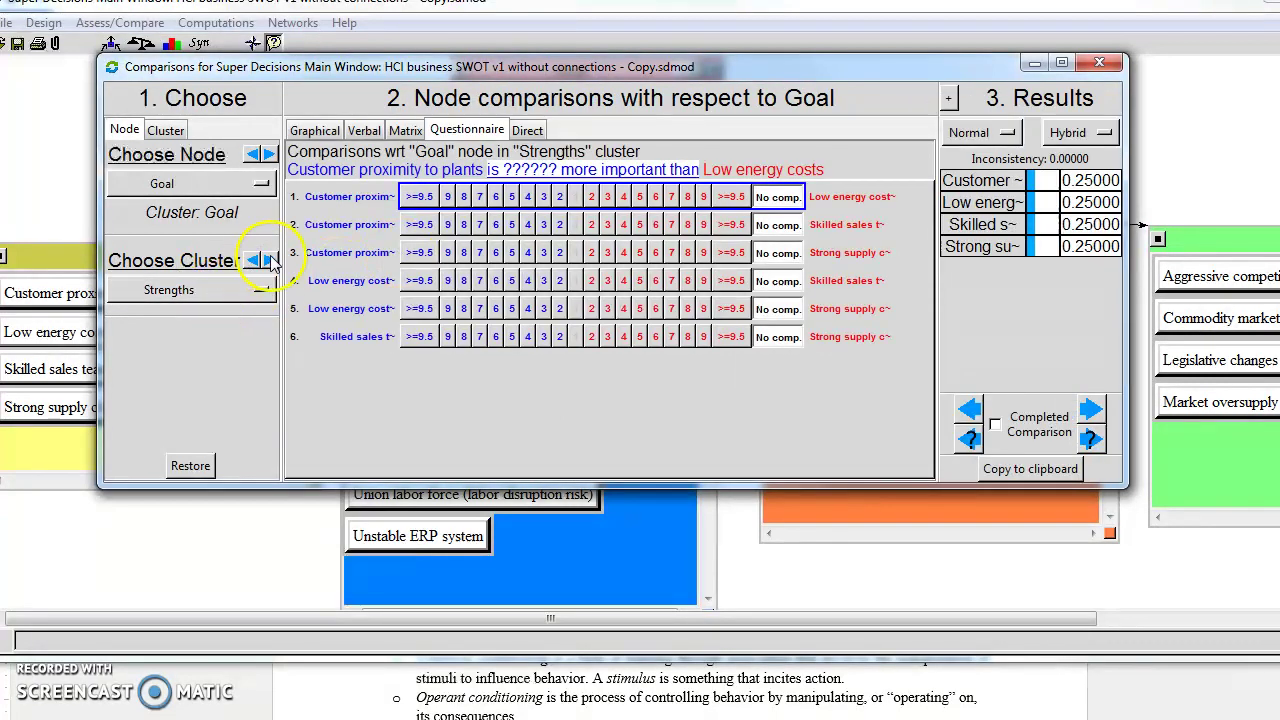
click(528, 196)
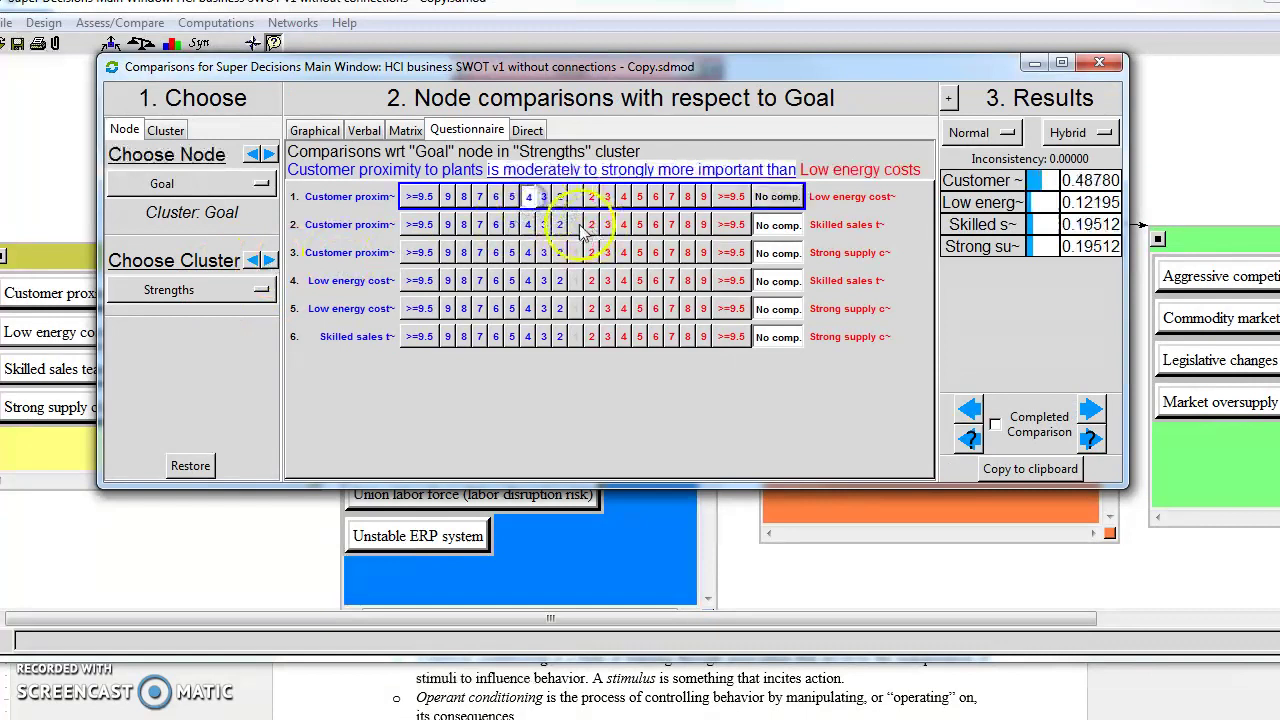
click(528, 224)
click(639, 252)
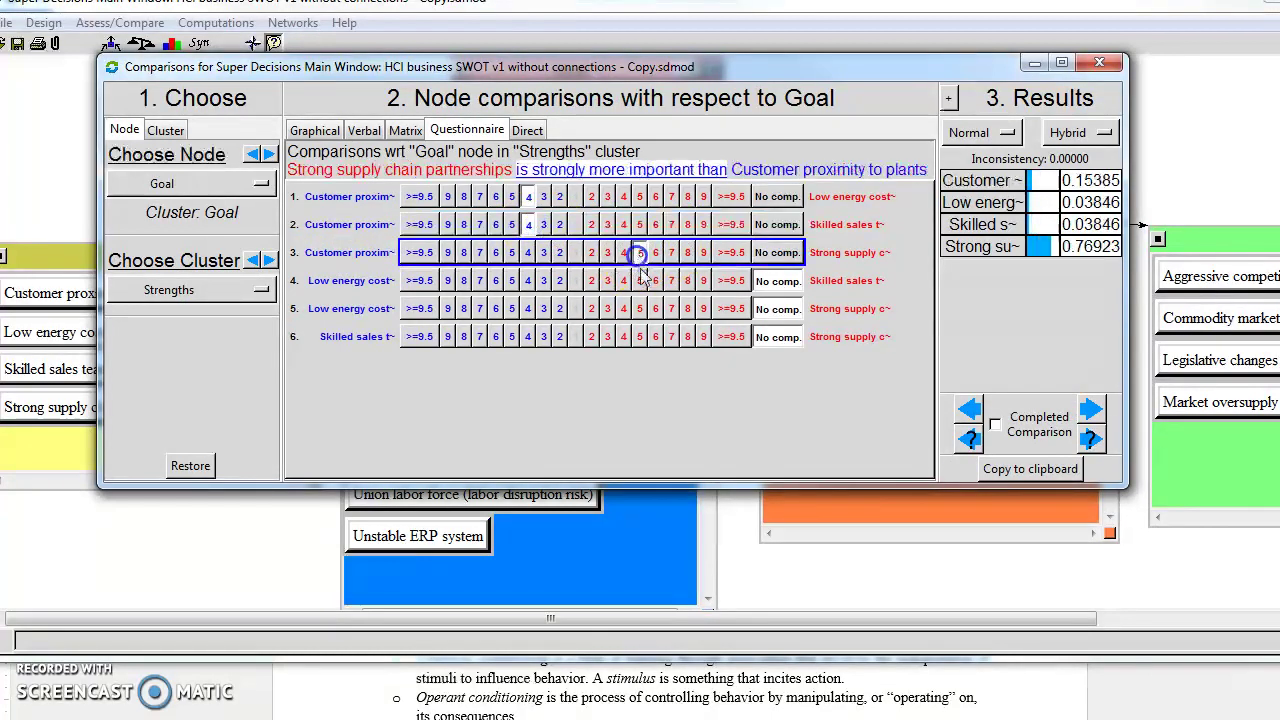
click(622, 281)
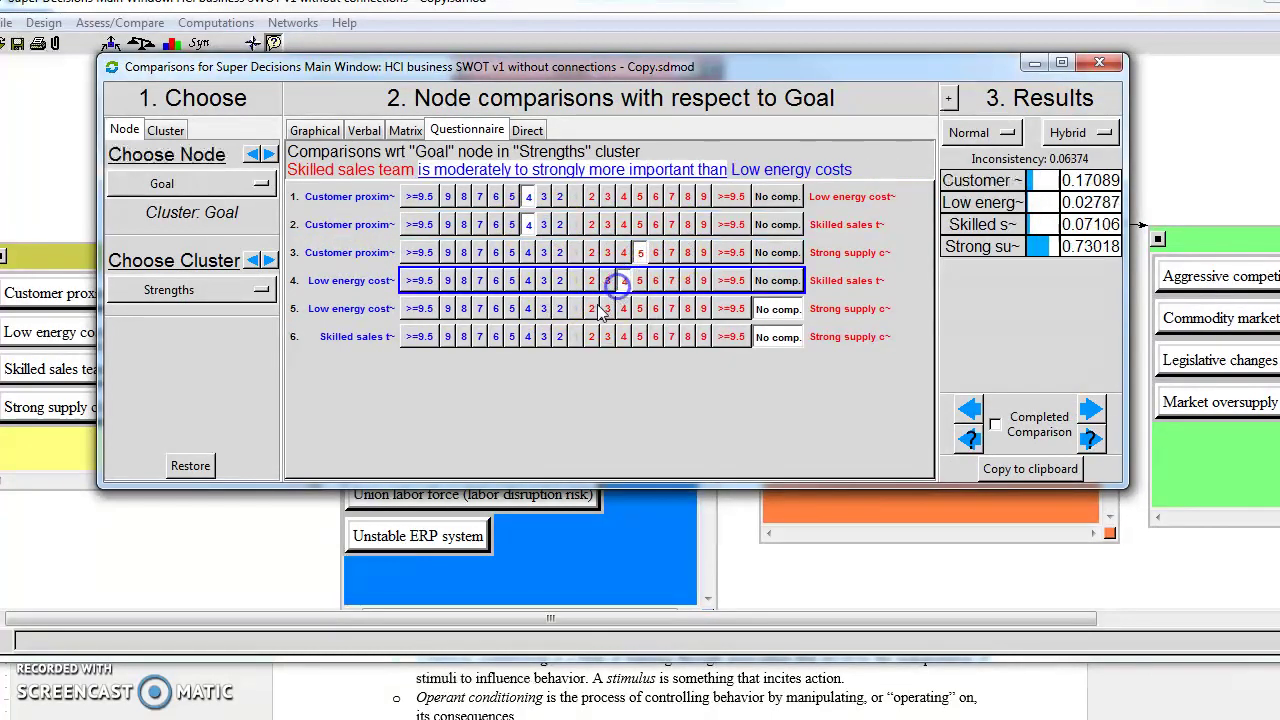
click(528, 308)
click(512, 336)
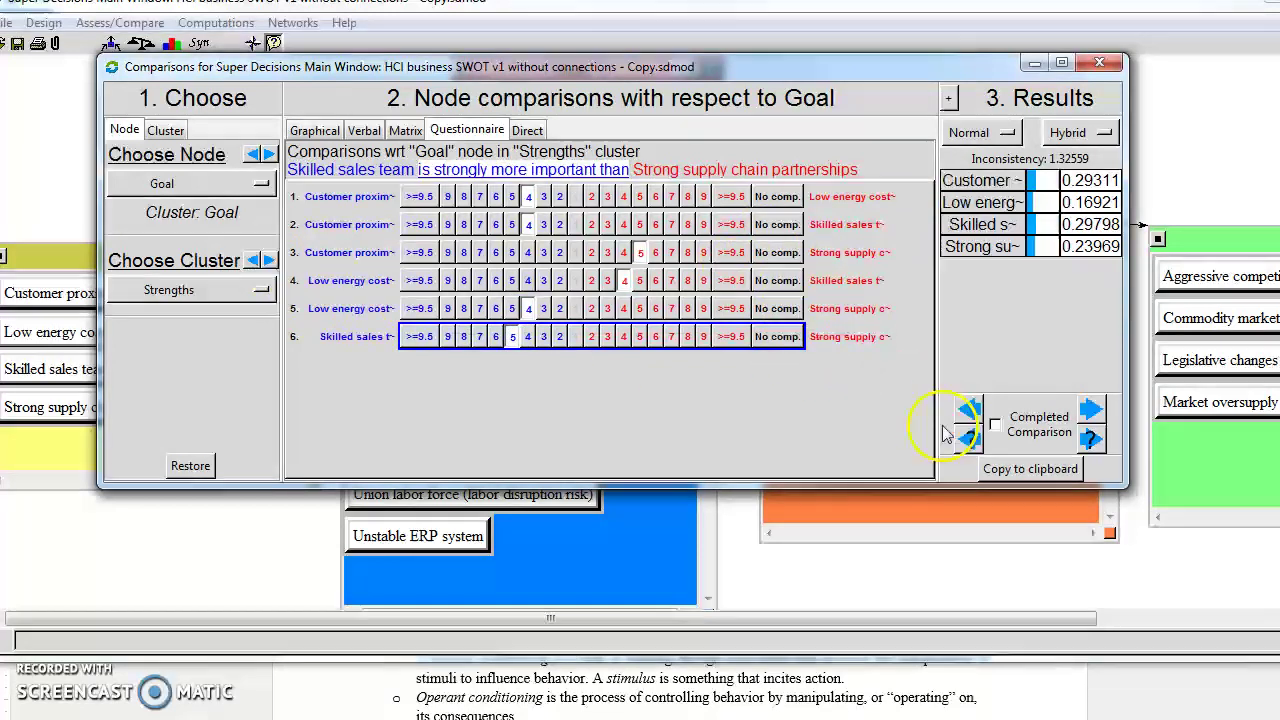
click(996, 426)
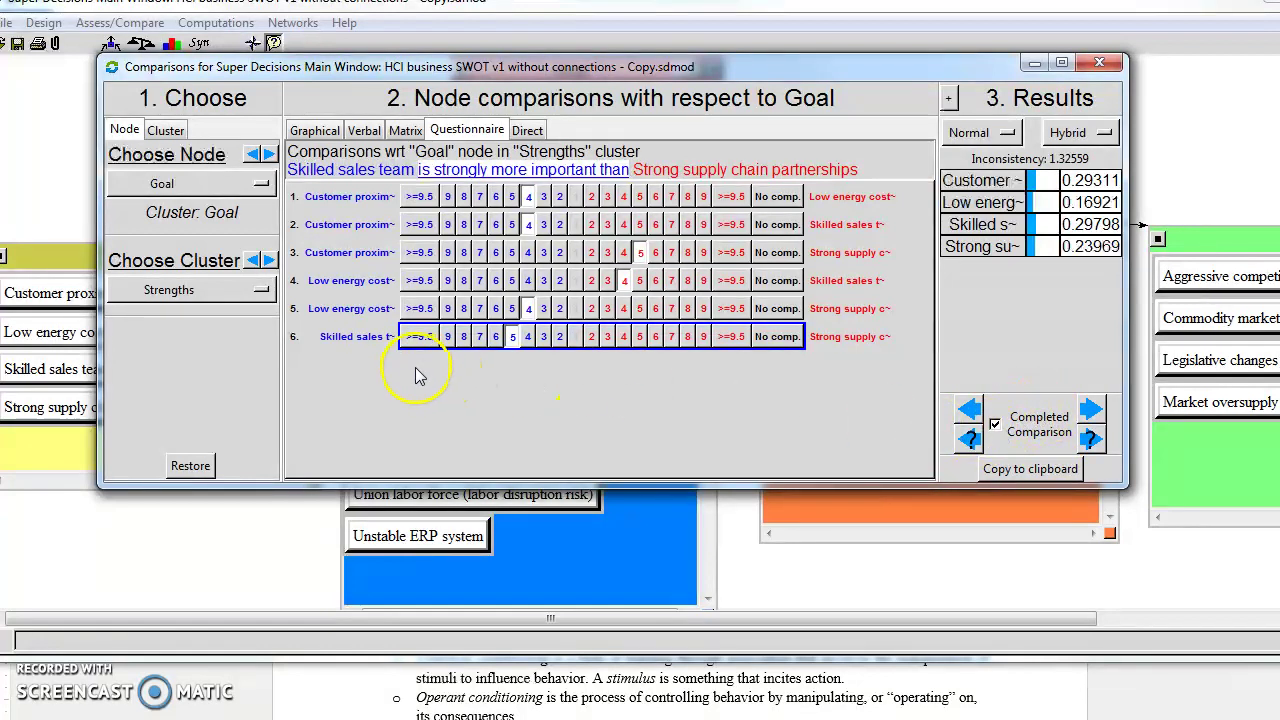
- Rate the Threats pairs, e.g., legislative changes 6 over Aggressive competition, and mark them completed
click(268, 260)
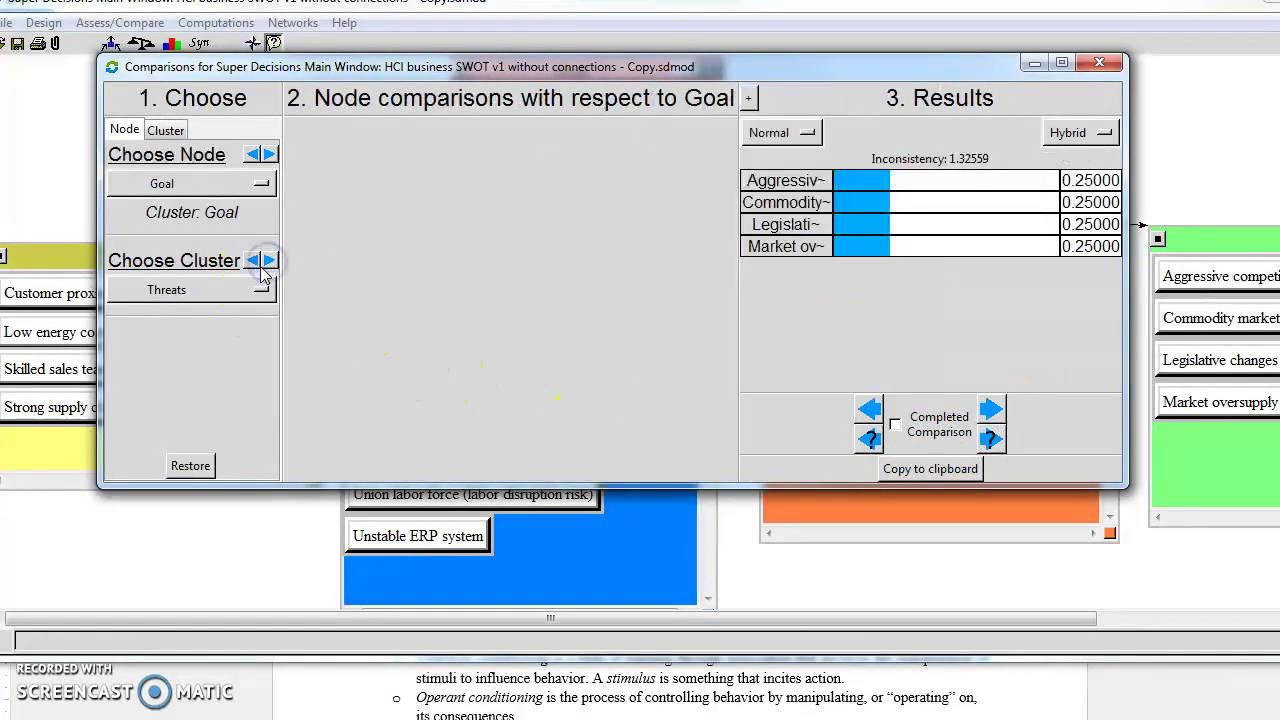
click(486, 196)
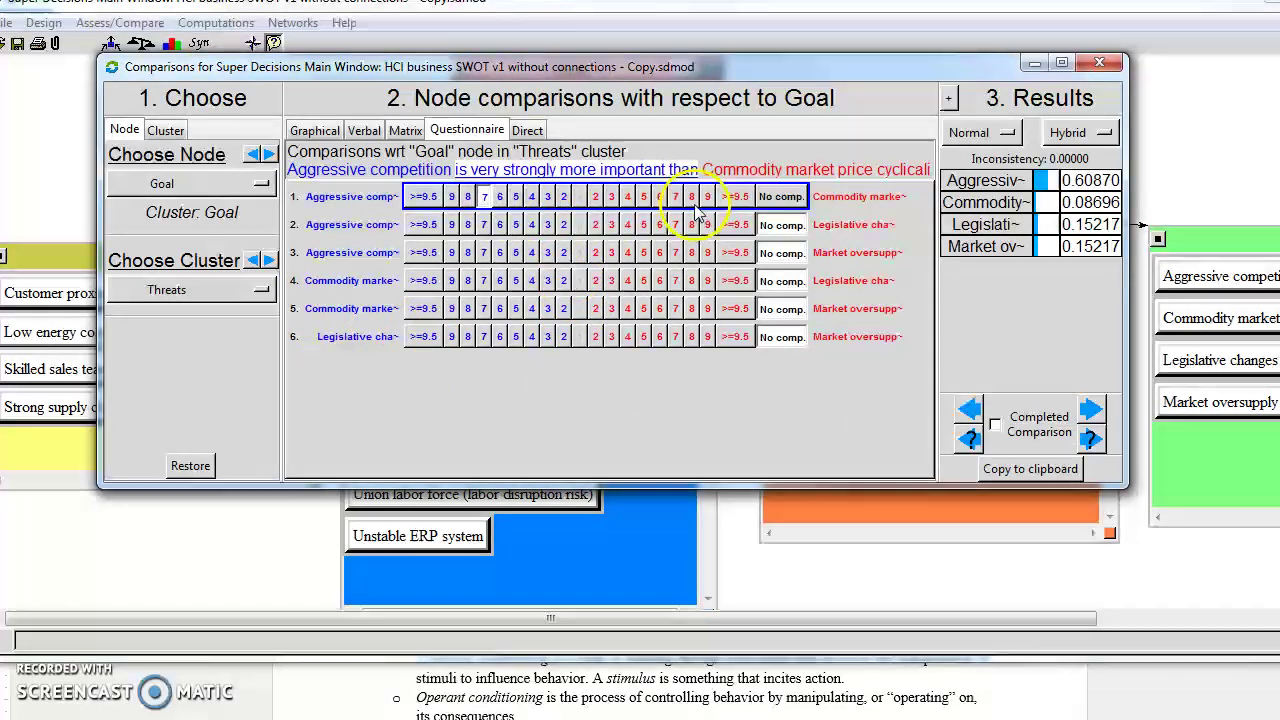
click(660, 224)
click(548, 252)
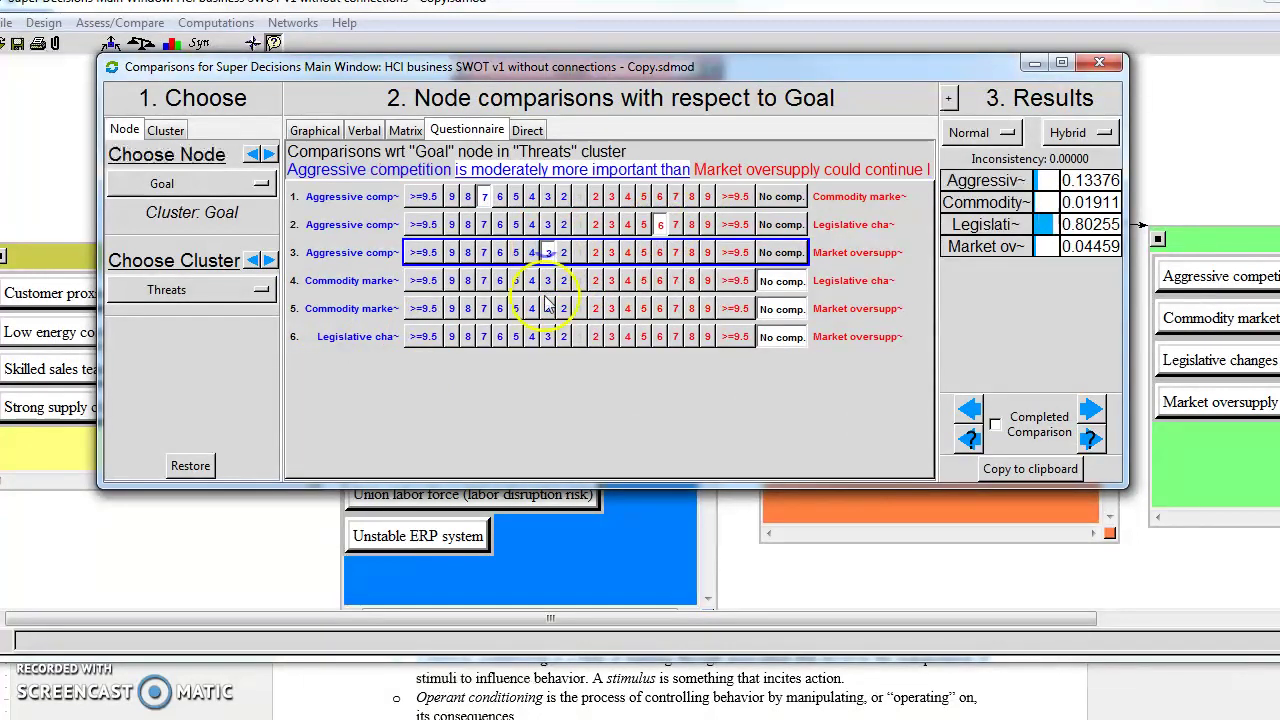
click(612, 280)
click(628, 309)
click(563, 309)
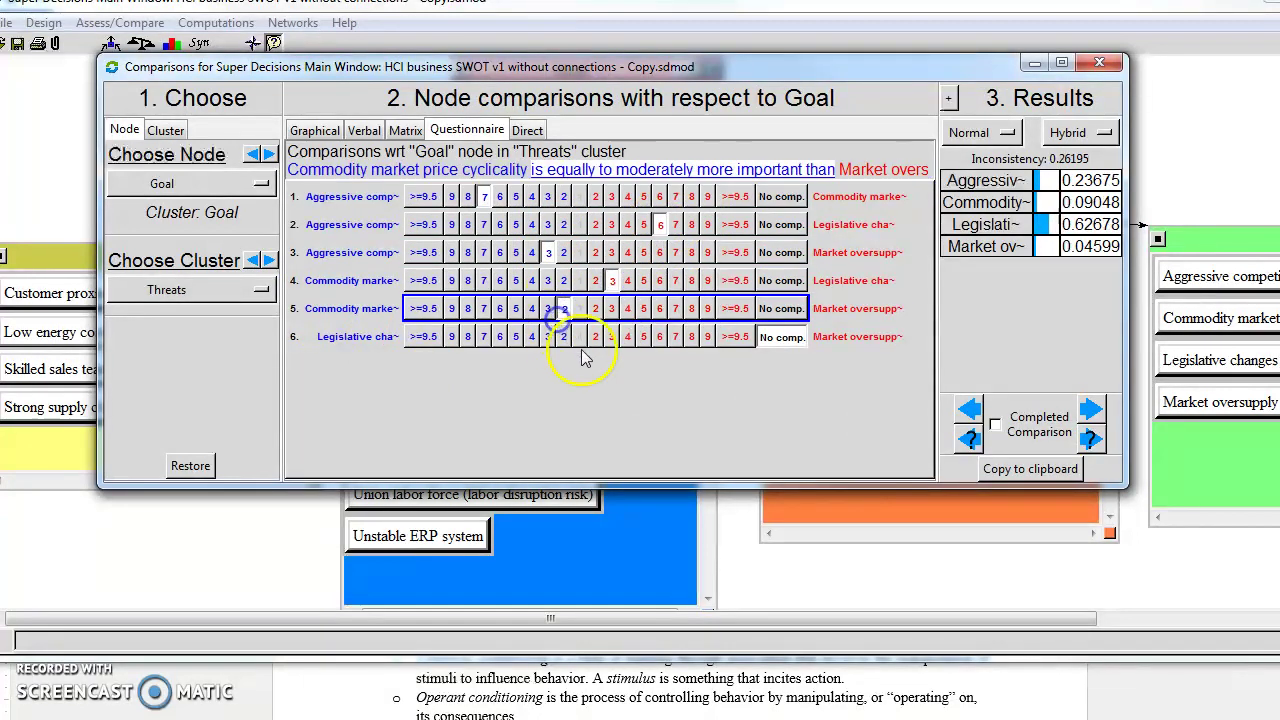
click(1062, 160)
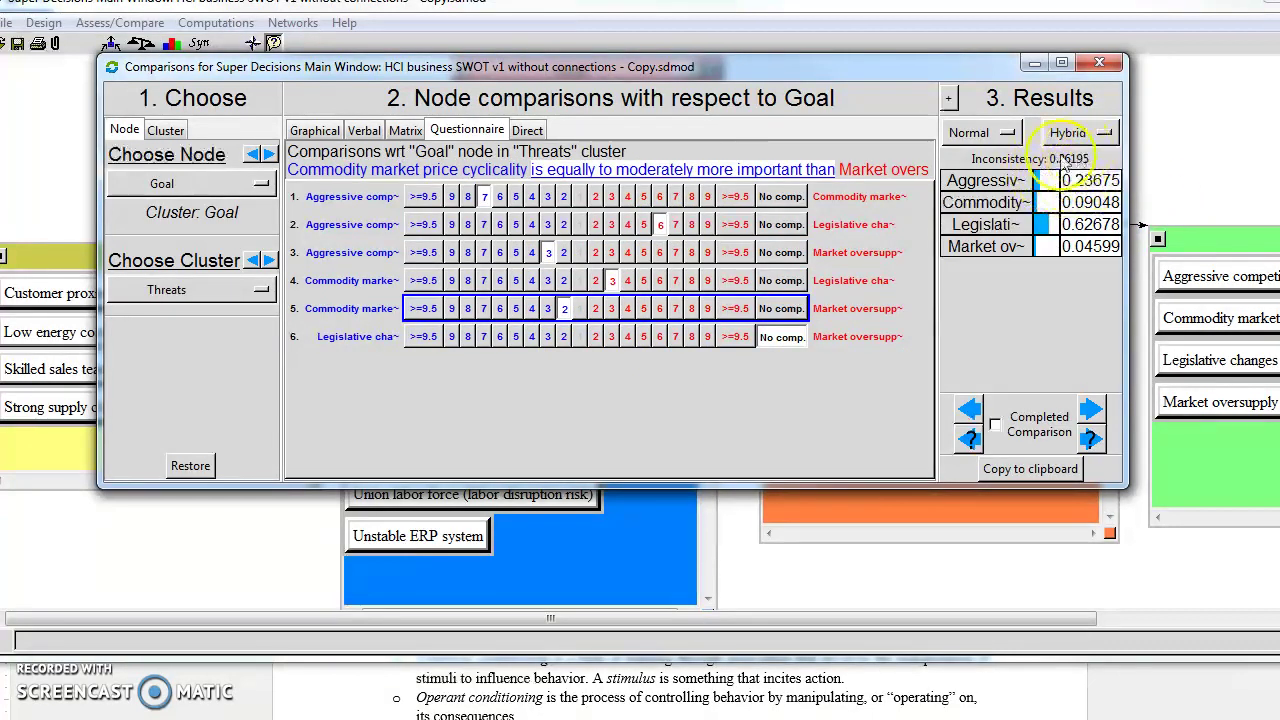
click(1080, 496)
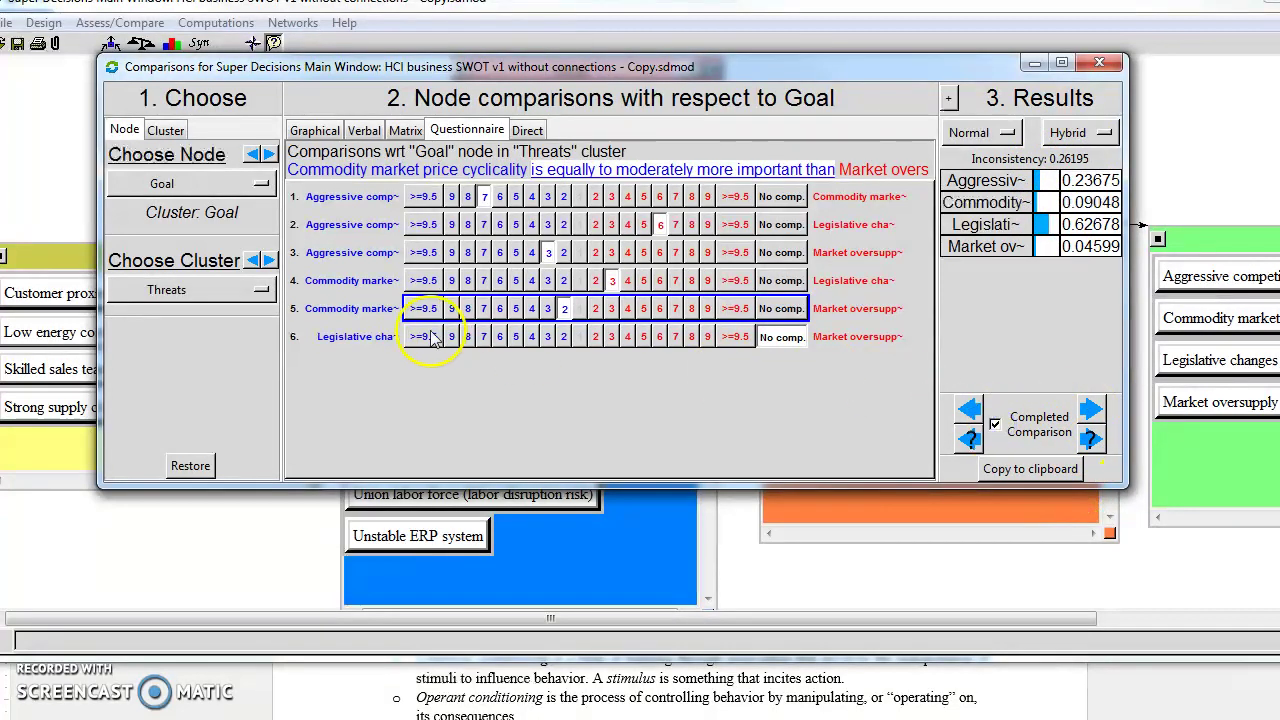
- Rate the first nine Weaknesses pairs, e.g., Employee turnover 9 over insufficient logistics
click(269, 261)
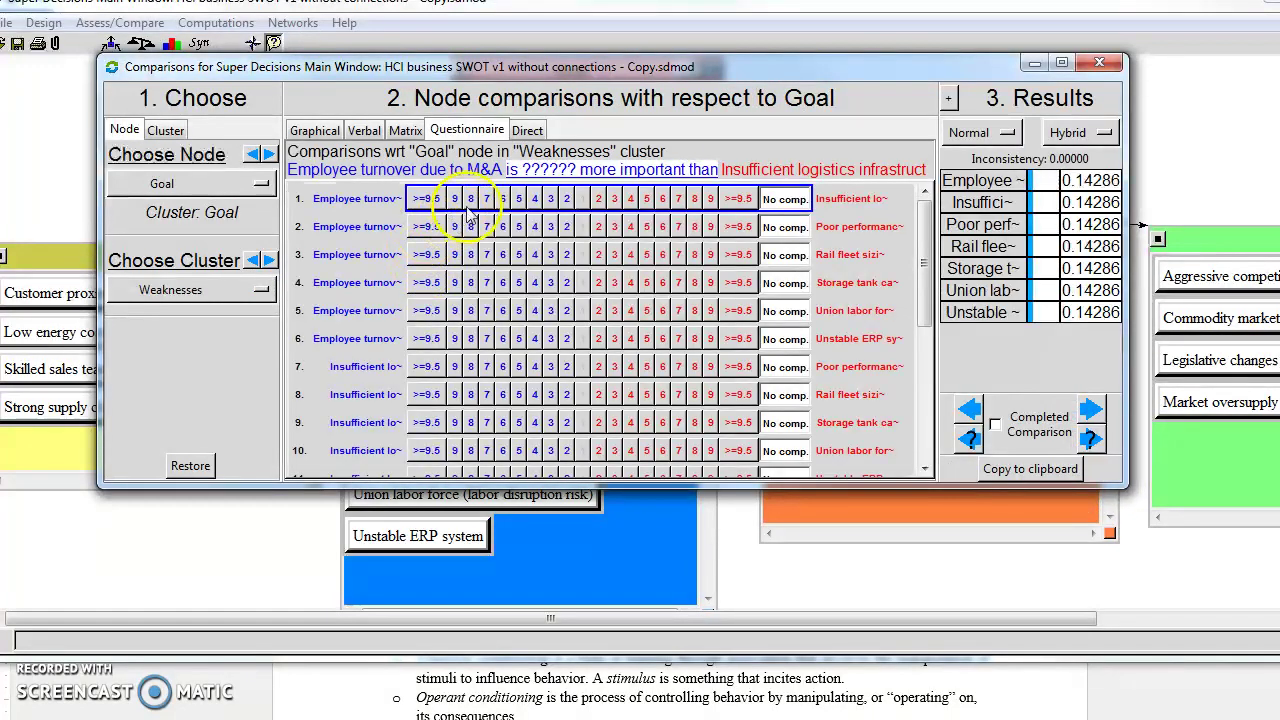
click(455, 199)
click(487, 226)
click(519, 254)
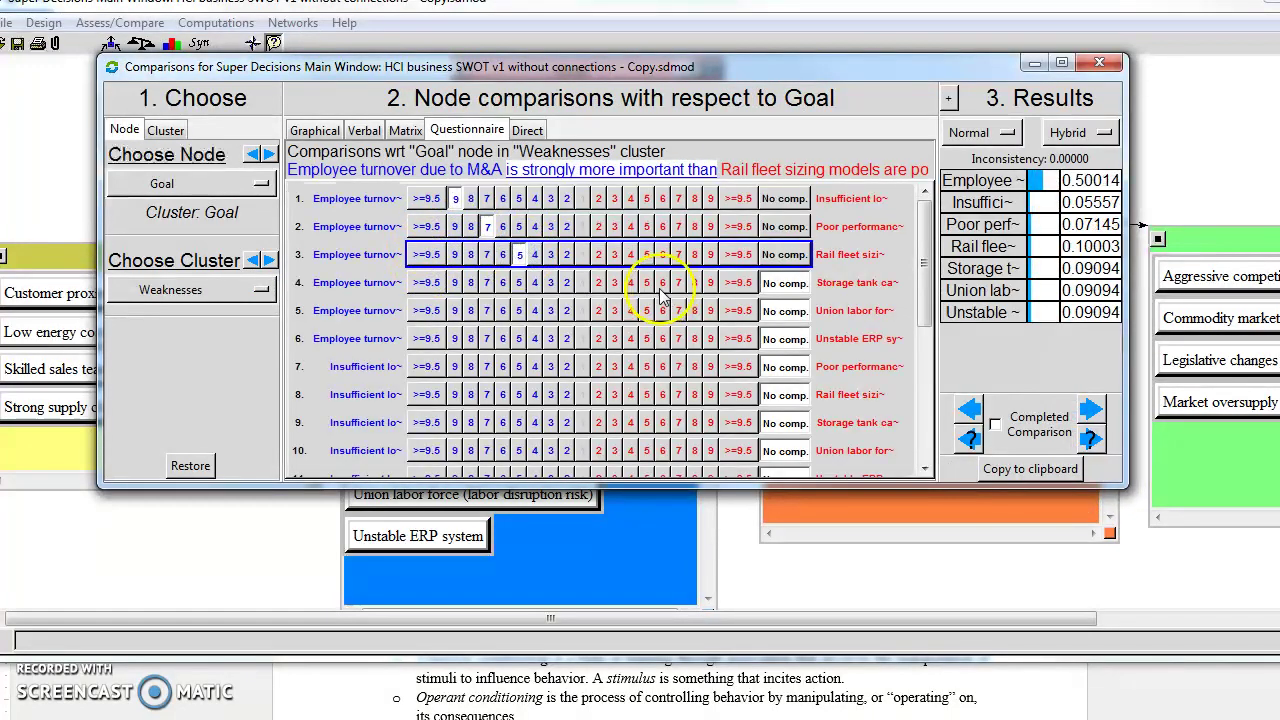
click(662, 282)
click(551, 310)
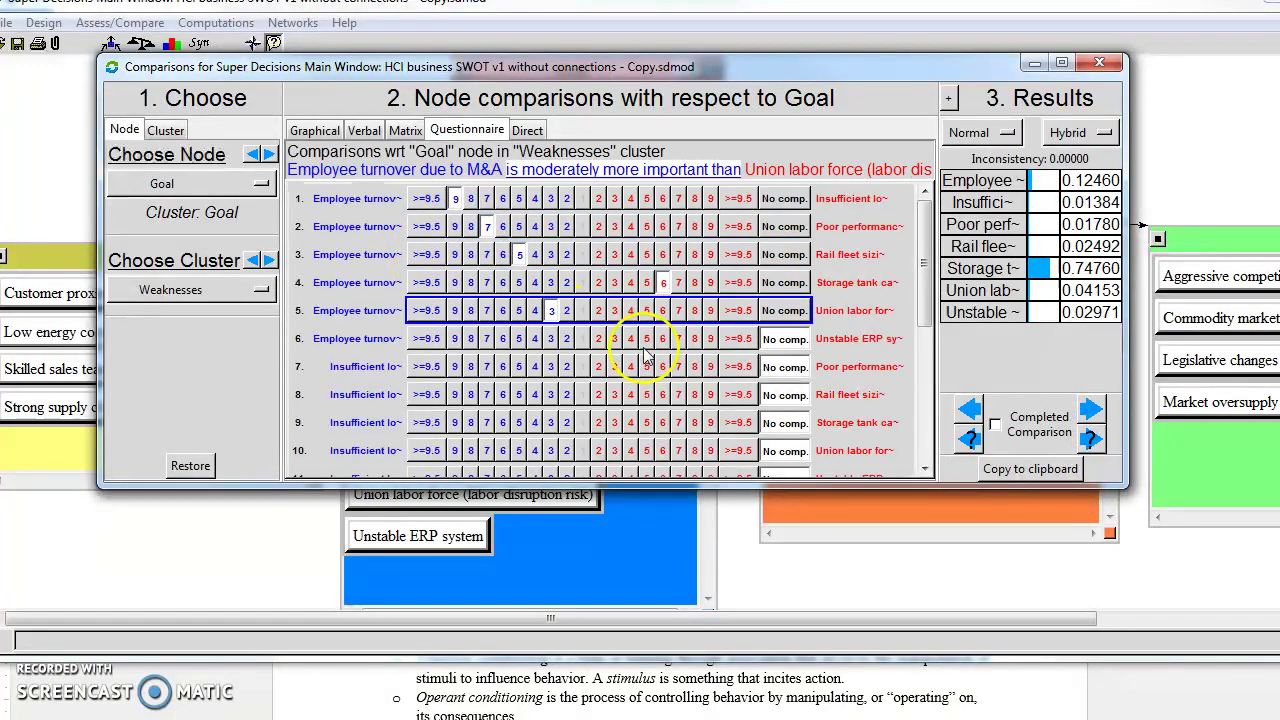
click(580, 367)
click(551, 394)
click(550, 422)
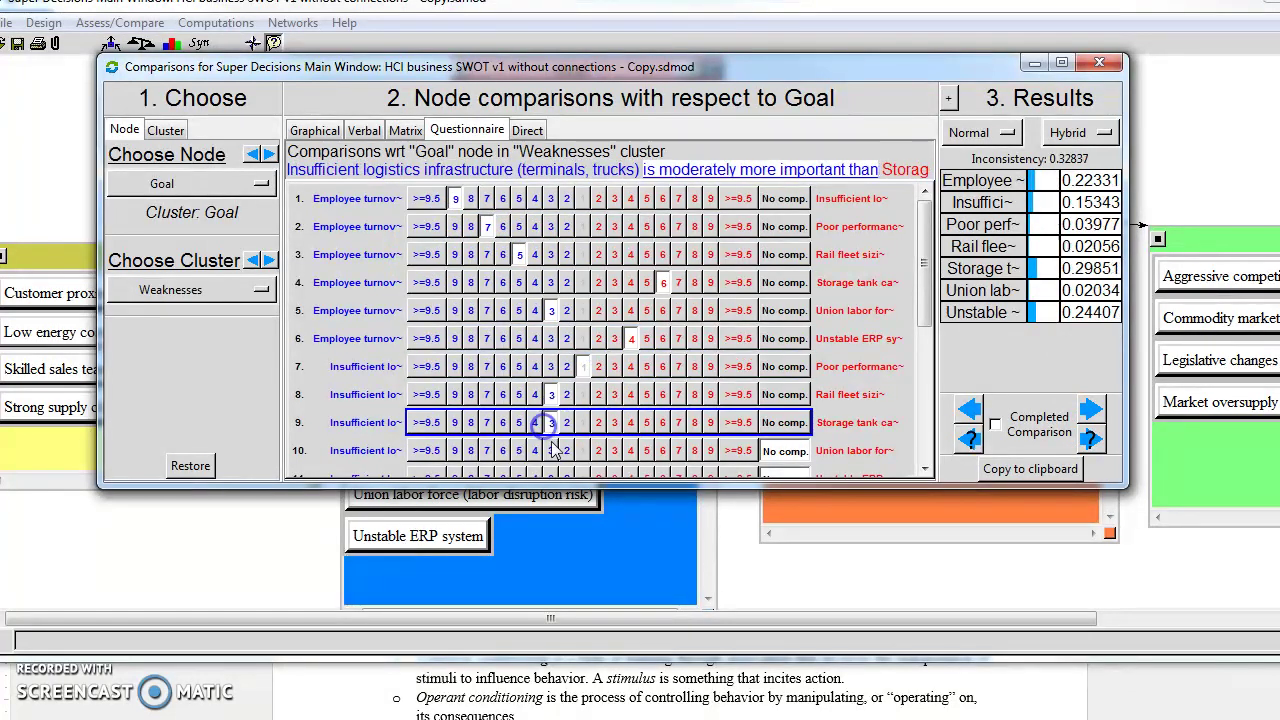
click(613, 451)
- Rate the next eight Weaknesses pairs, e.g., union labor force 6 over poor partner performance
scroll(930, 312, down, 1)
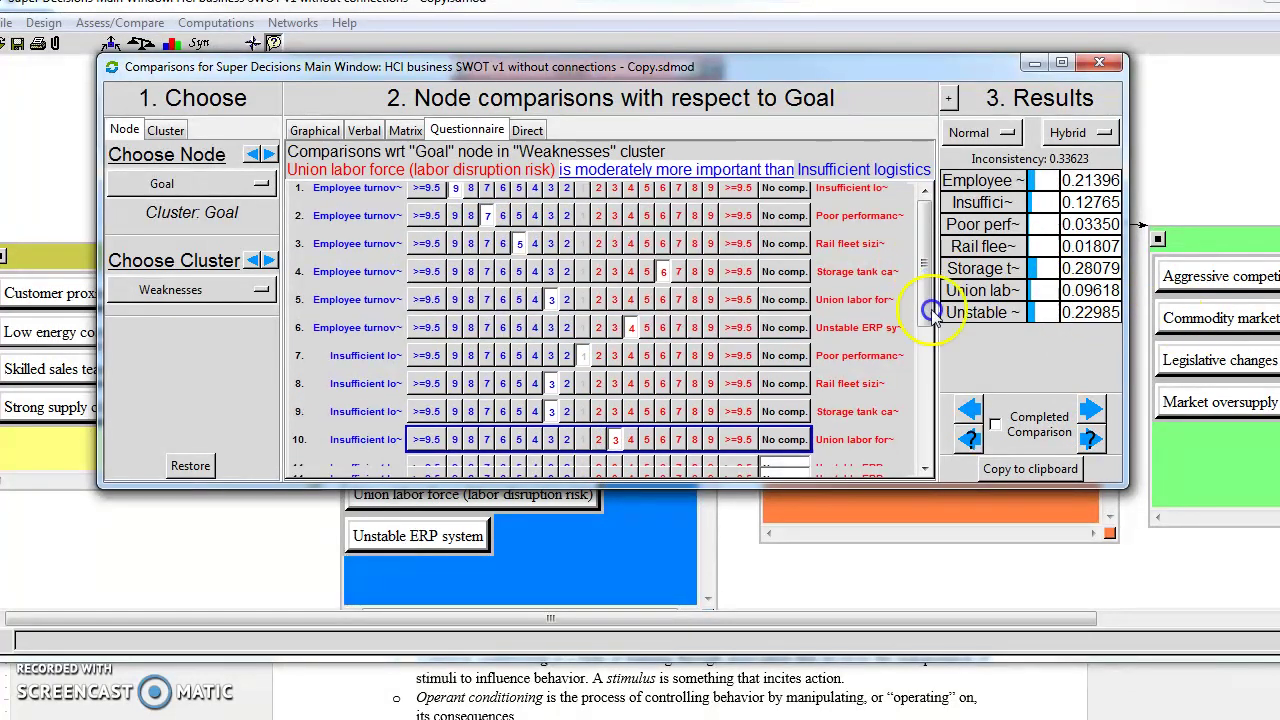
scroll(930, 312, down, 4)
scroll(950, 410, up, 2)
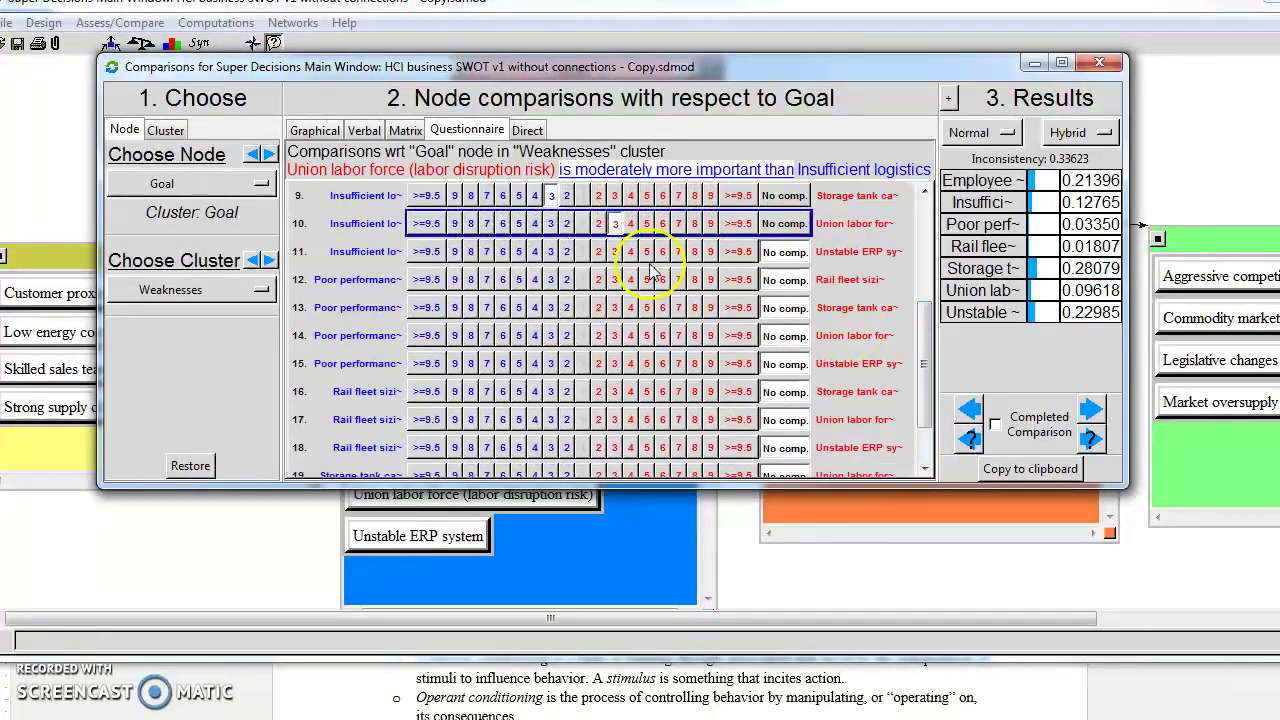
click(551, 251)
click(551, 307)
click(551, 279)
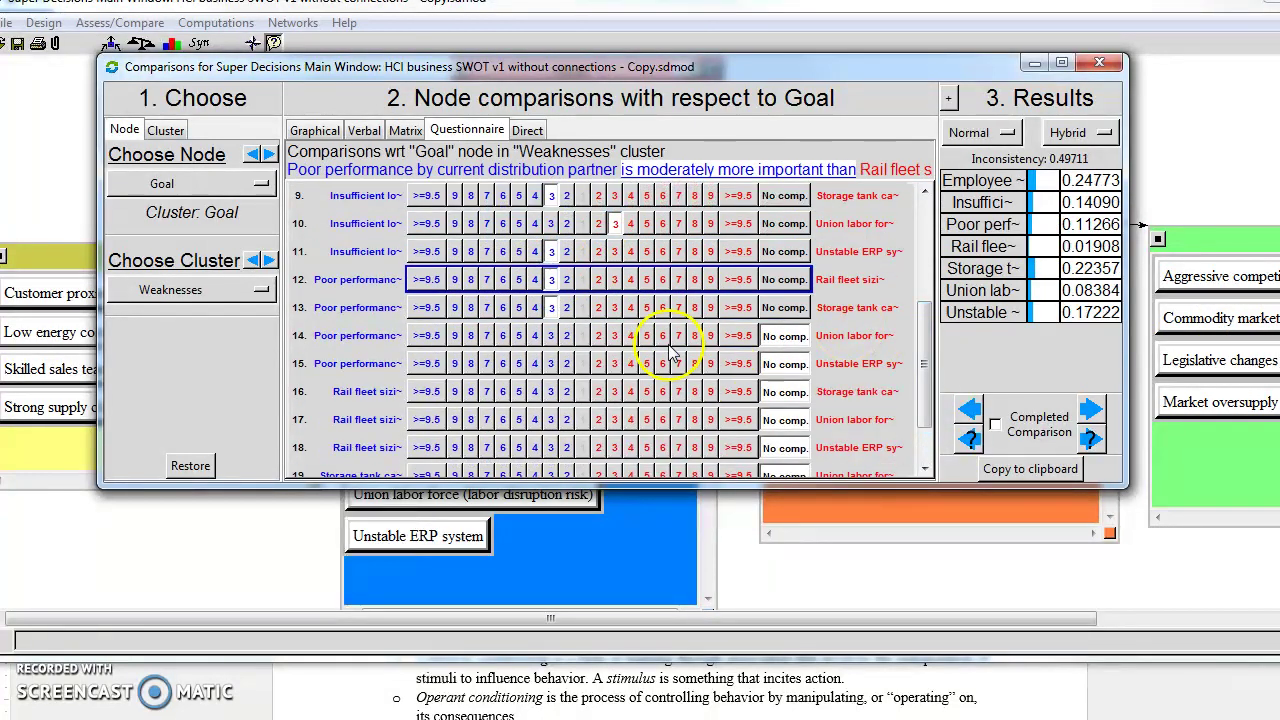
click(662, 336)
click(647, 364)
click(599, 391)
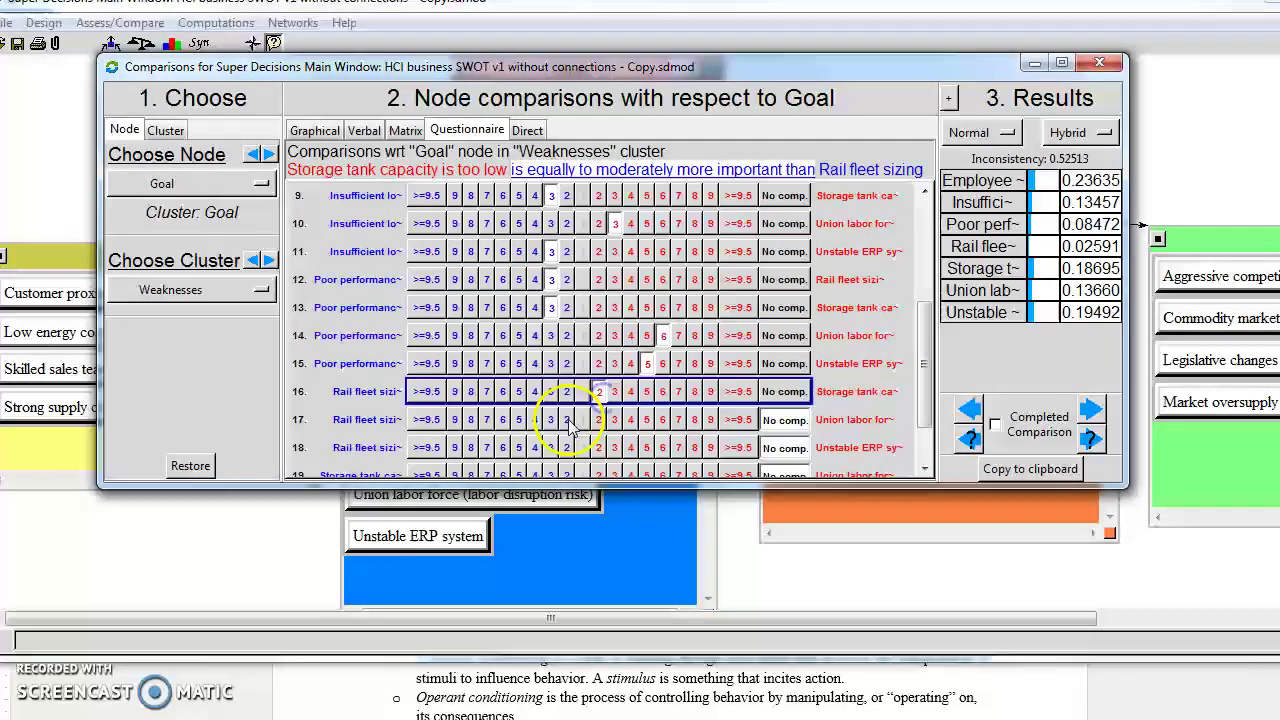
click(567, 419)
click(553, 447)
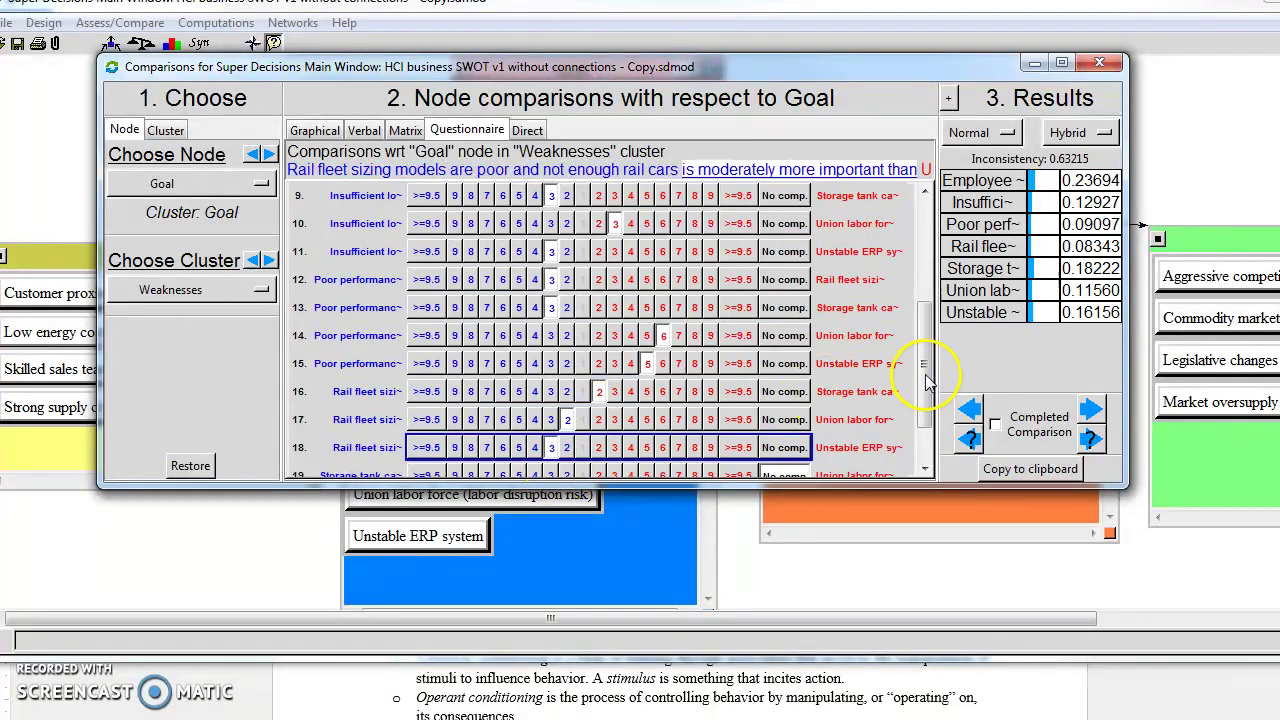
- Rate the last three Weaknesses pairs, mark them completed, and return to Opportunities
drag(928, 380, 924, 420)
click(615, 405)
click(535, 433)
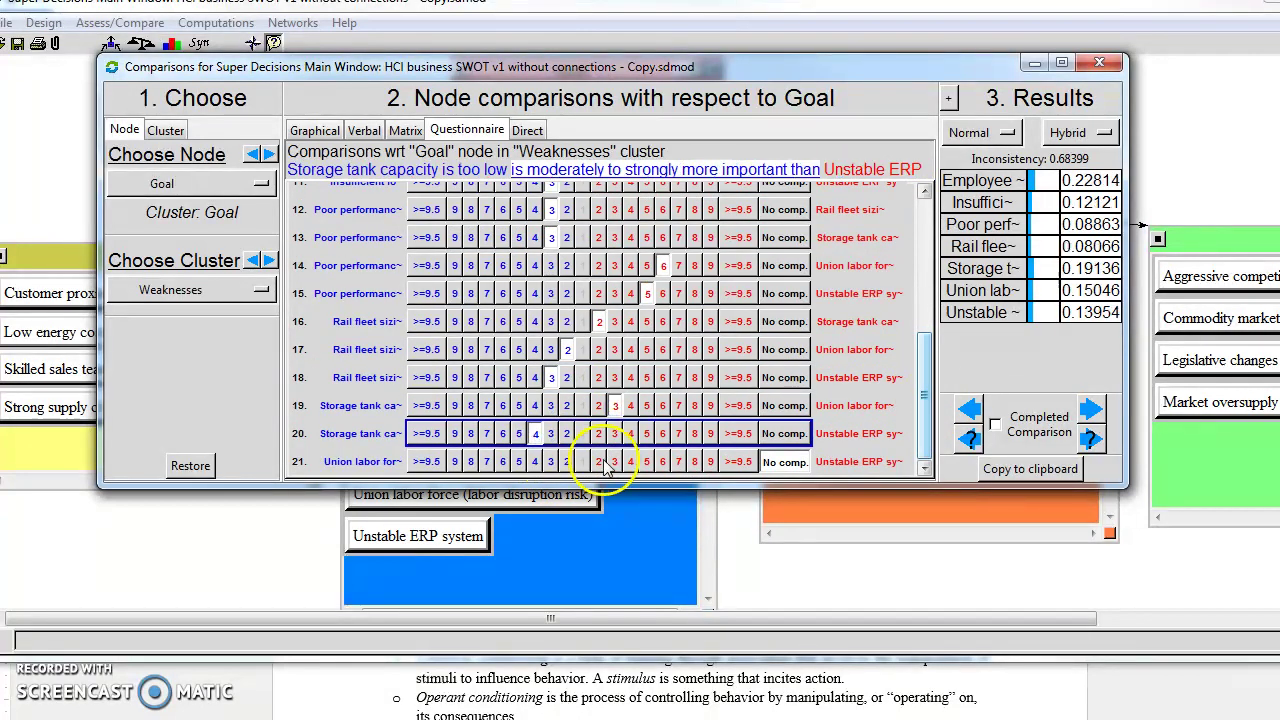
click(600, 461)
click(995, 424)
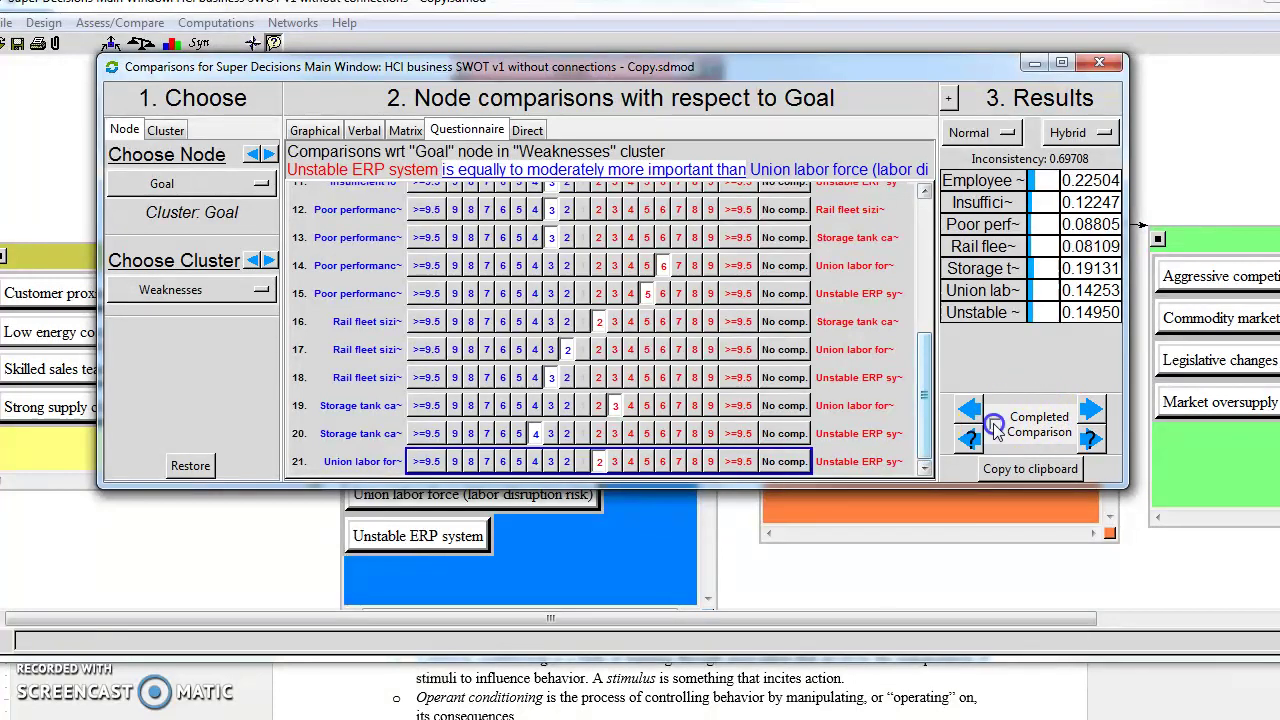
click(268, 260)
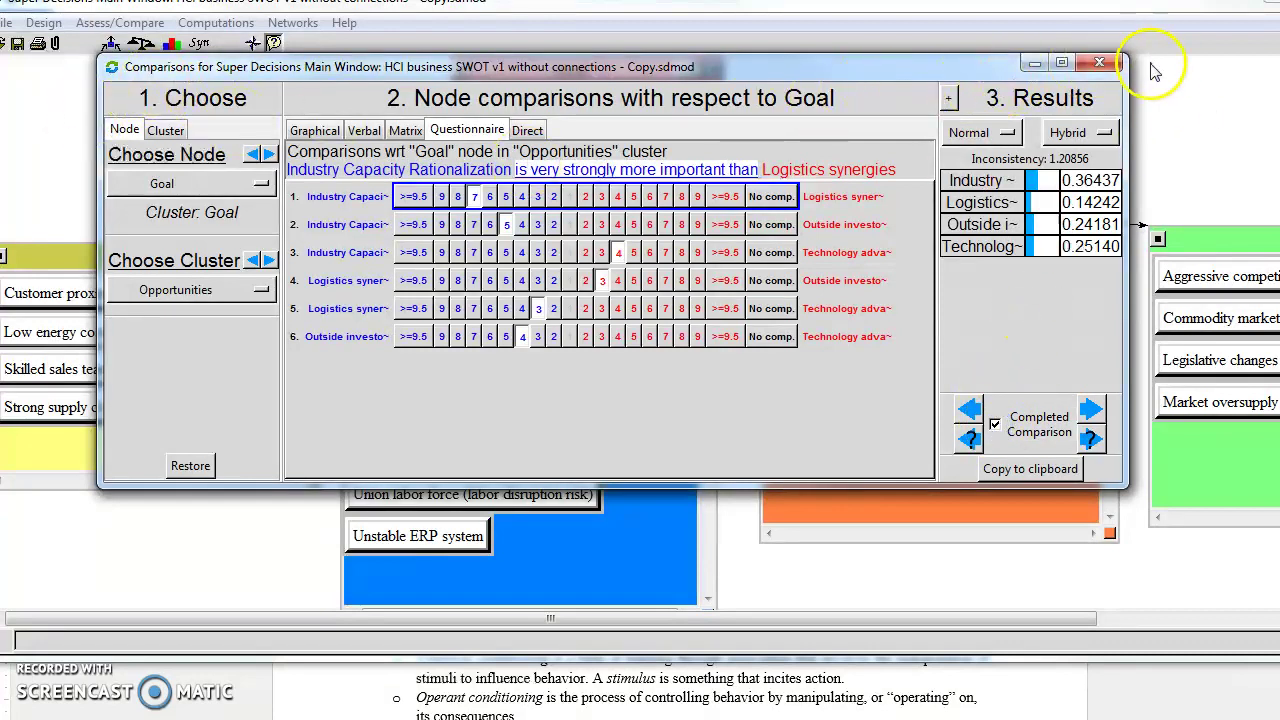
- Close the Comparisons window and save the SWOT model with File > Save
click(1099, 62)
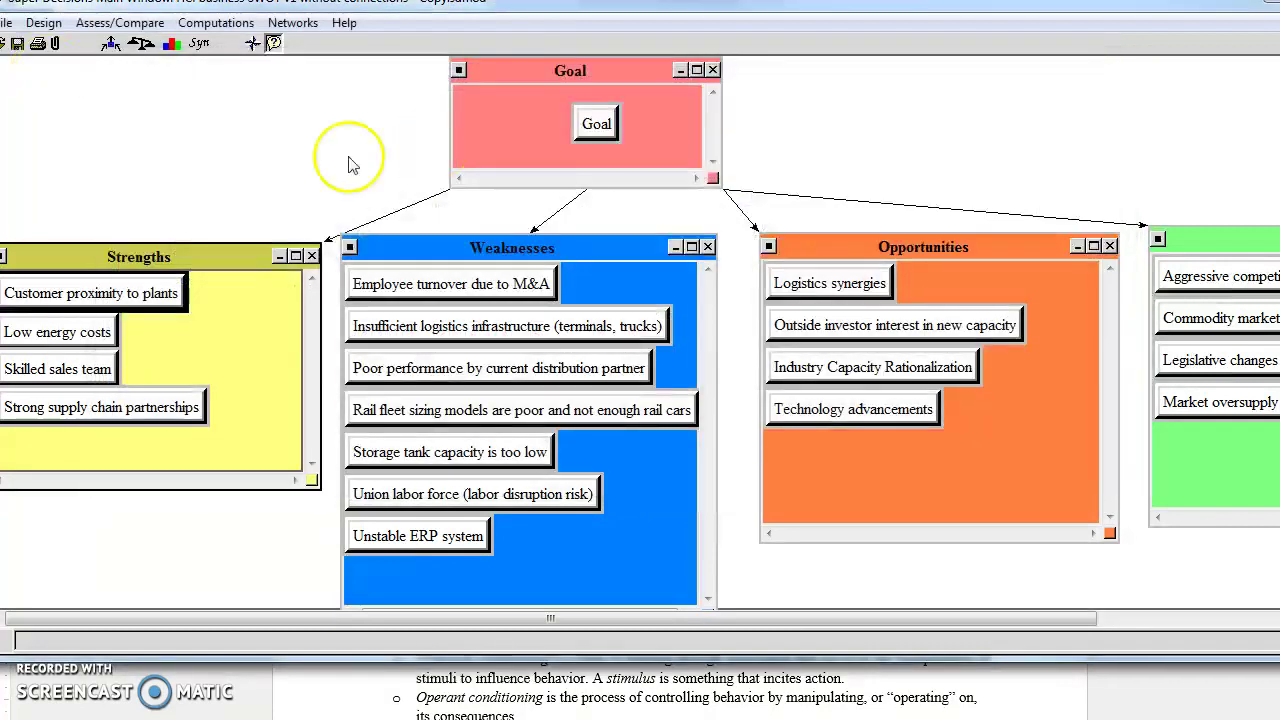
click(8, 22)
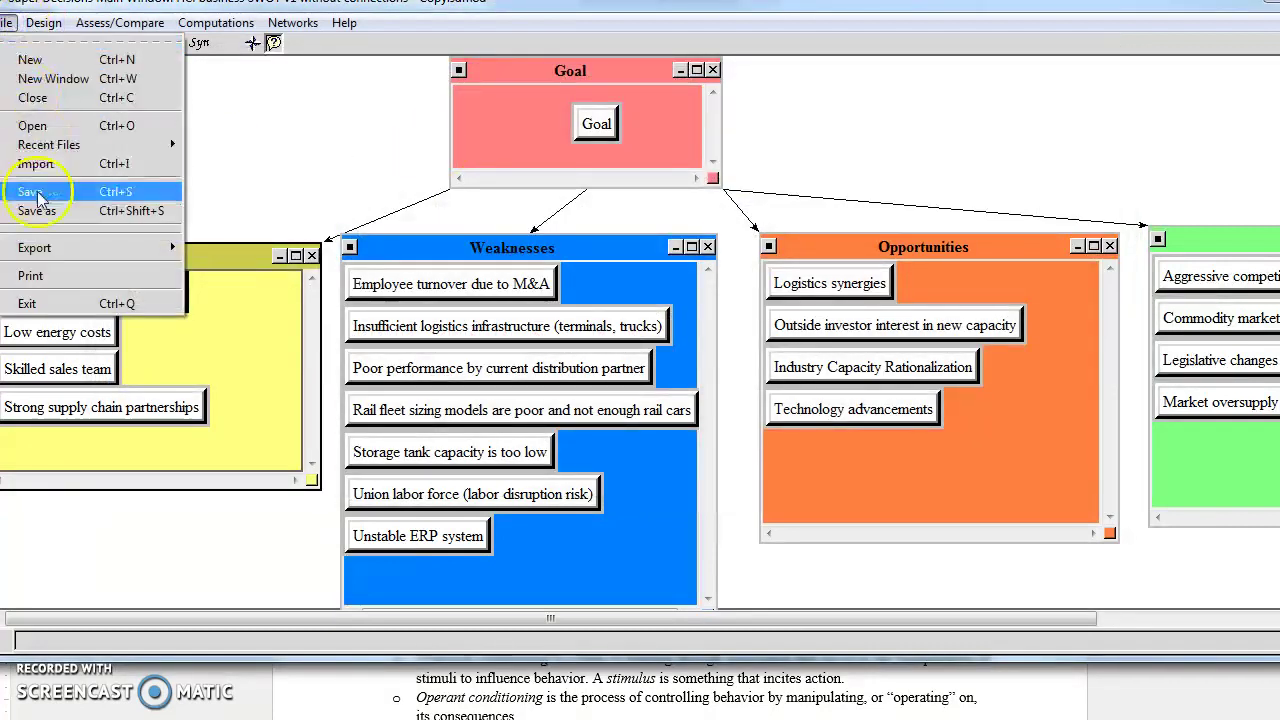
click(341, 160)
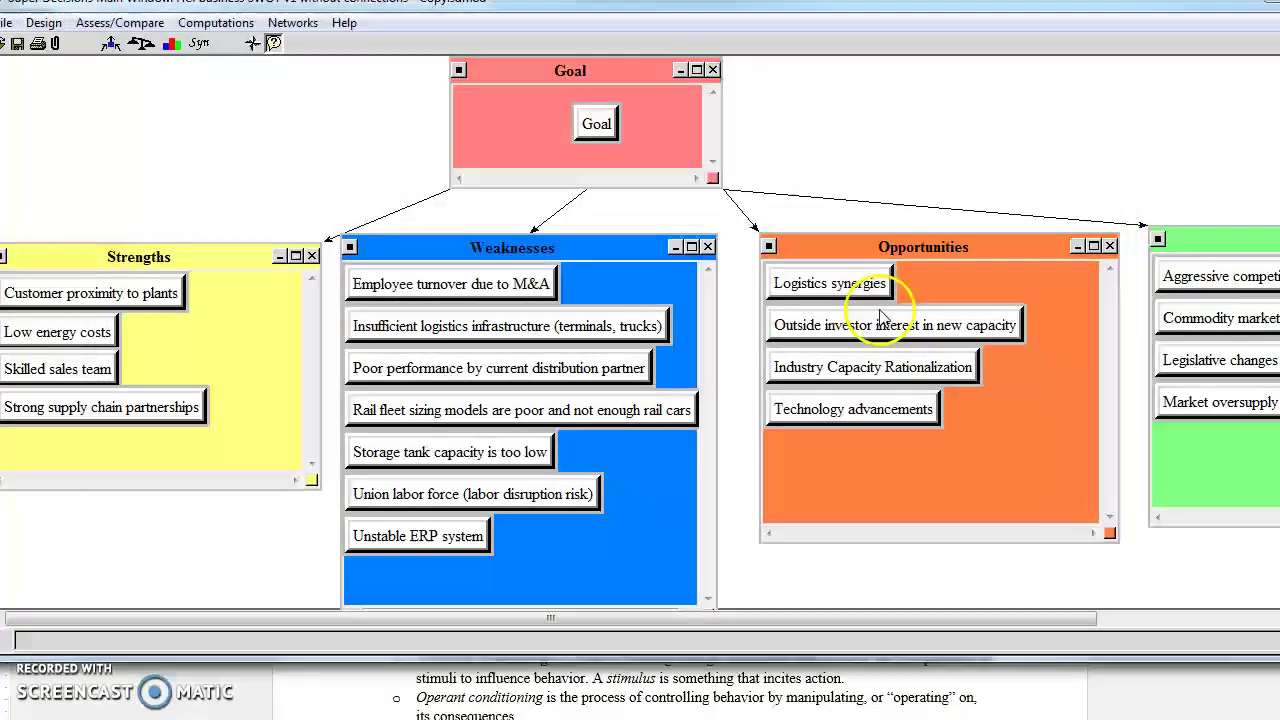